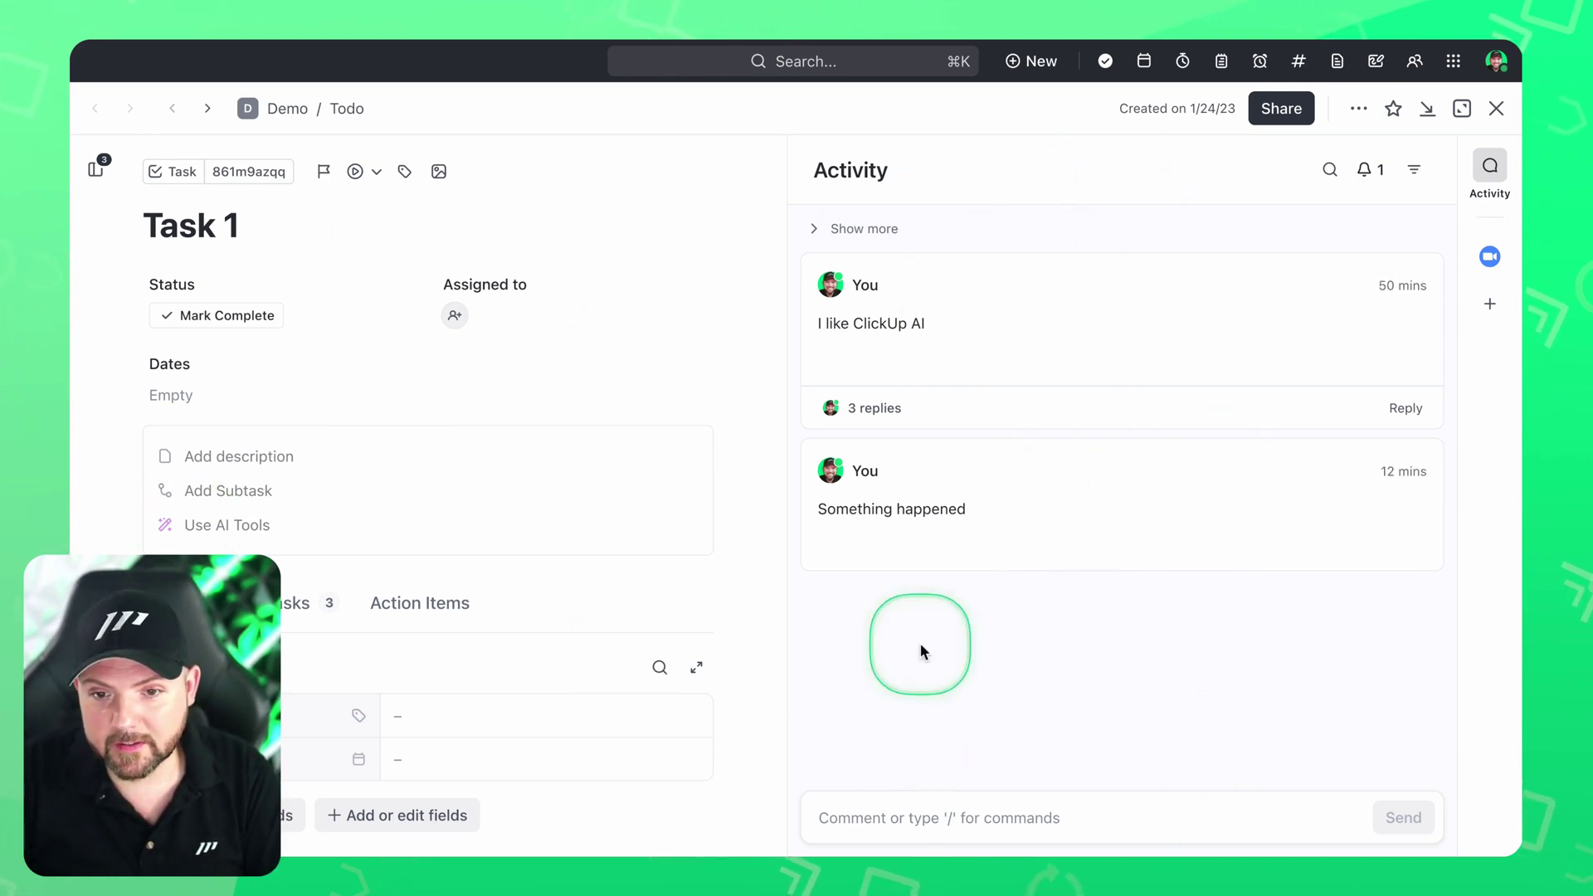
Start a new comment draft on Task 1, clearing the stray slash command list
{"action": "left_click", "coordinate": [904, 822]}
{"action": "left_click", "coordinate": [979, 664]}
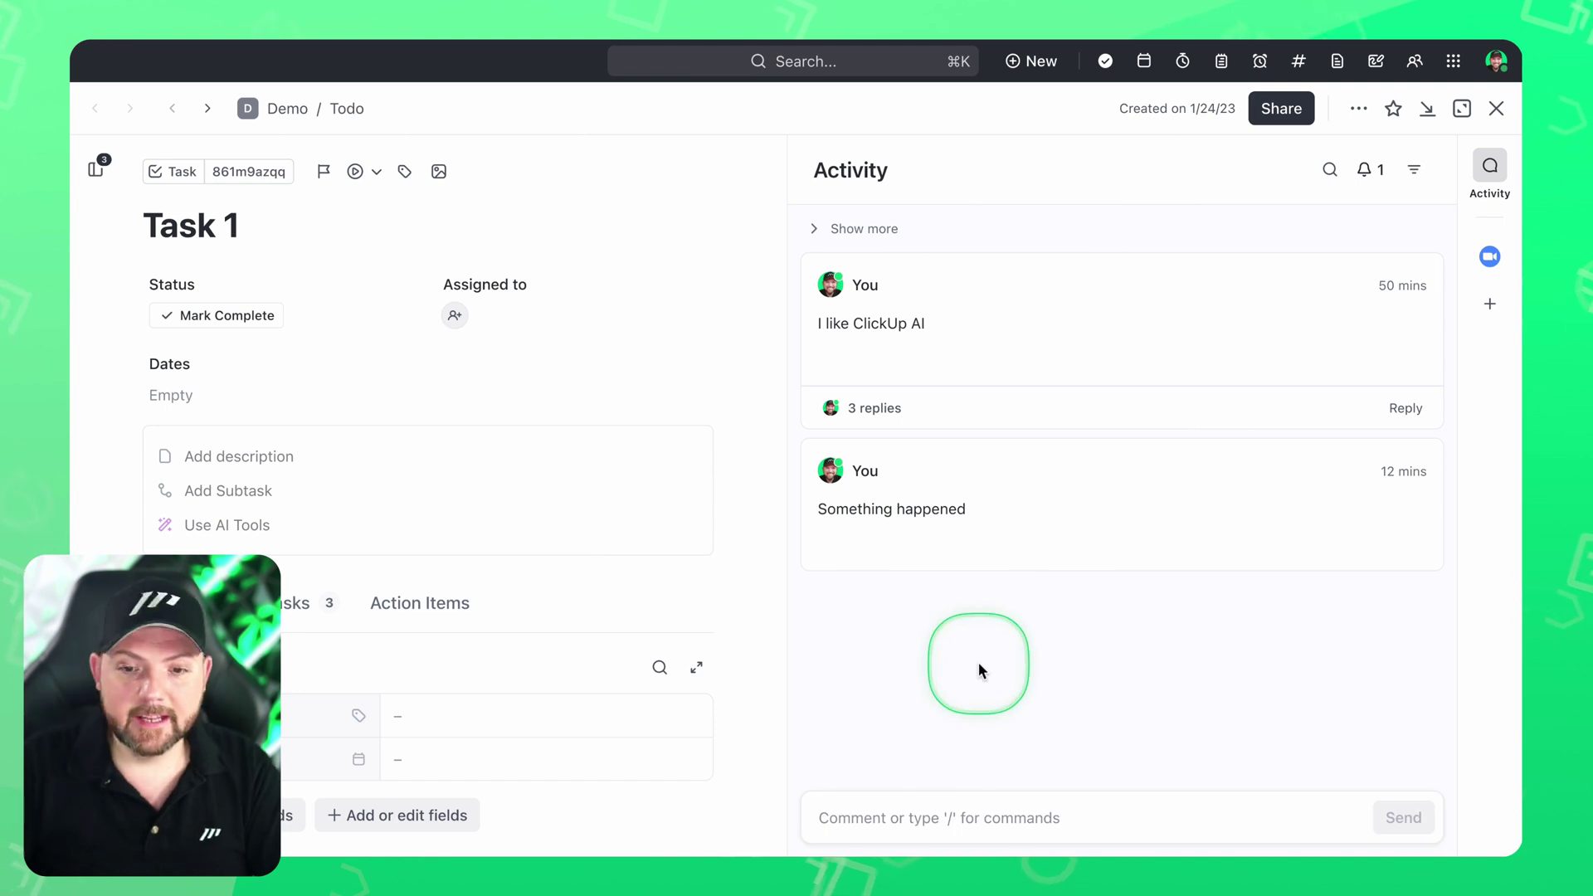
{"action": "left_click", "coordinate": [931, 824]}
{"action": "type", "text": "/"}
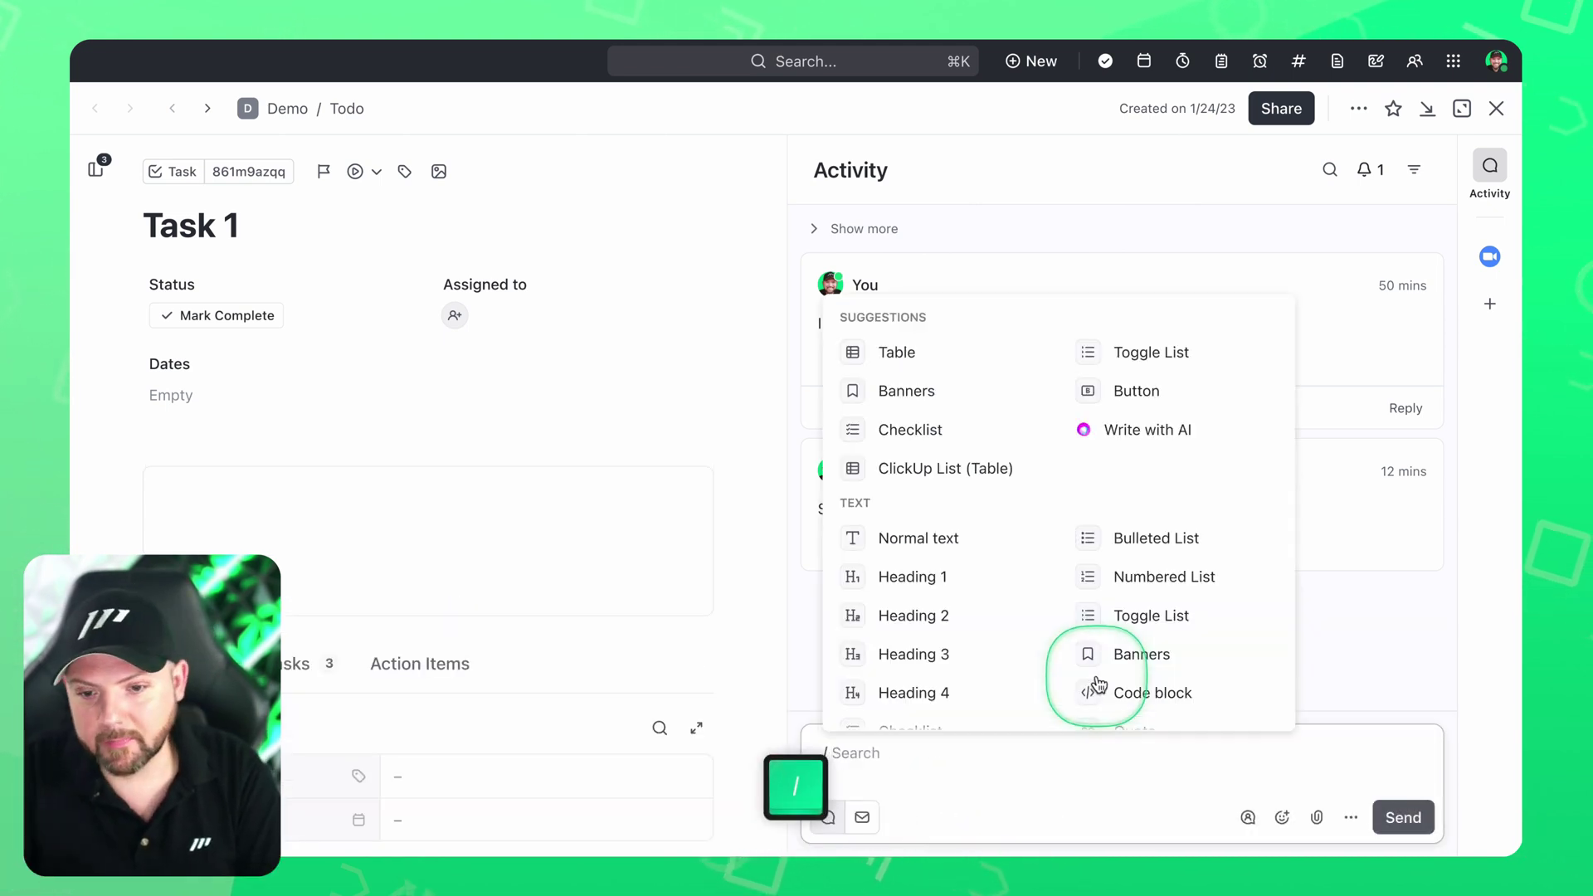
{"action": "key", "text": "BackSpace"}
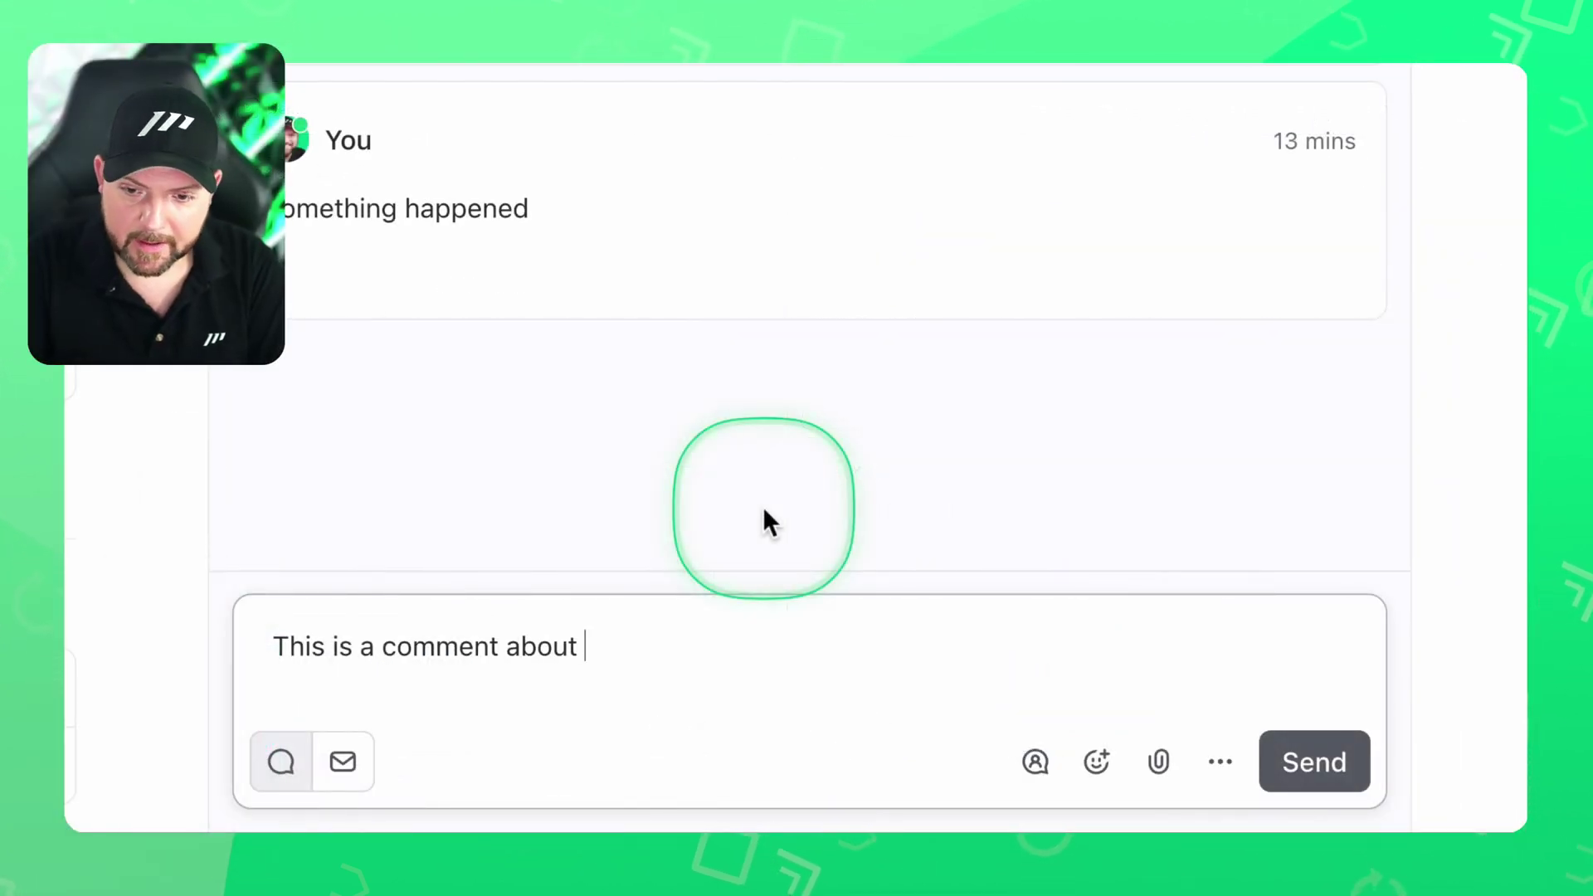
Add 'something related to' and mention the Digital Note-Taking with ClickUp task
{"action": "type", "text": "something related to @@"}
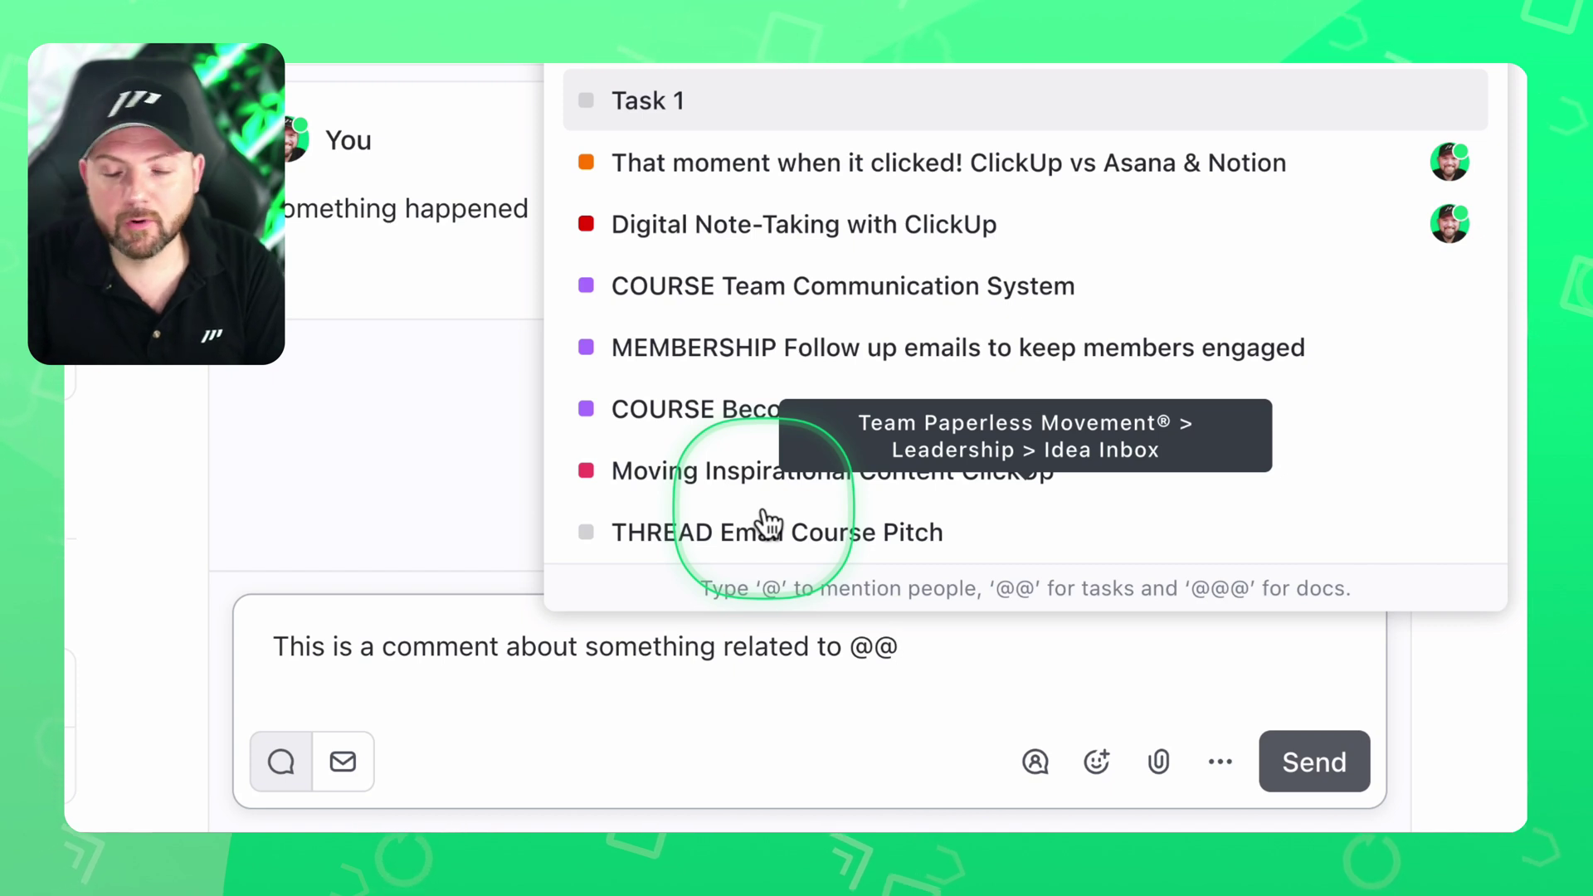
{"action": "scroll", "coordinate": [767, 523], "scroll_direction": "down", "scroll_amount": 2}
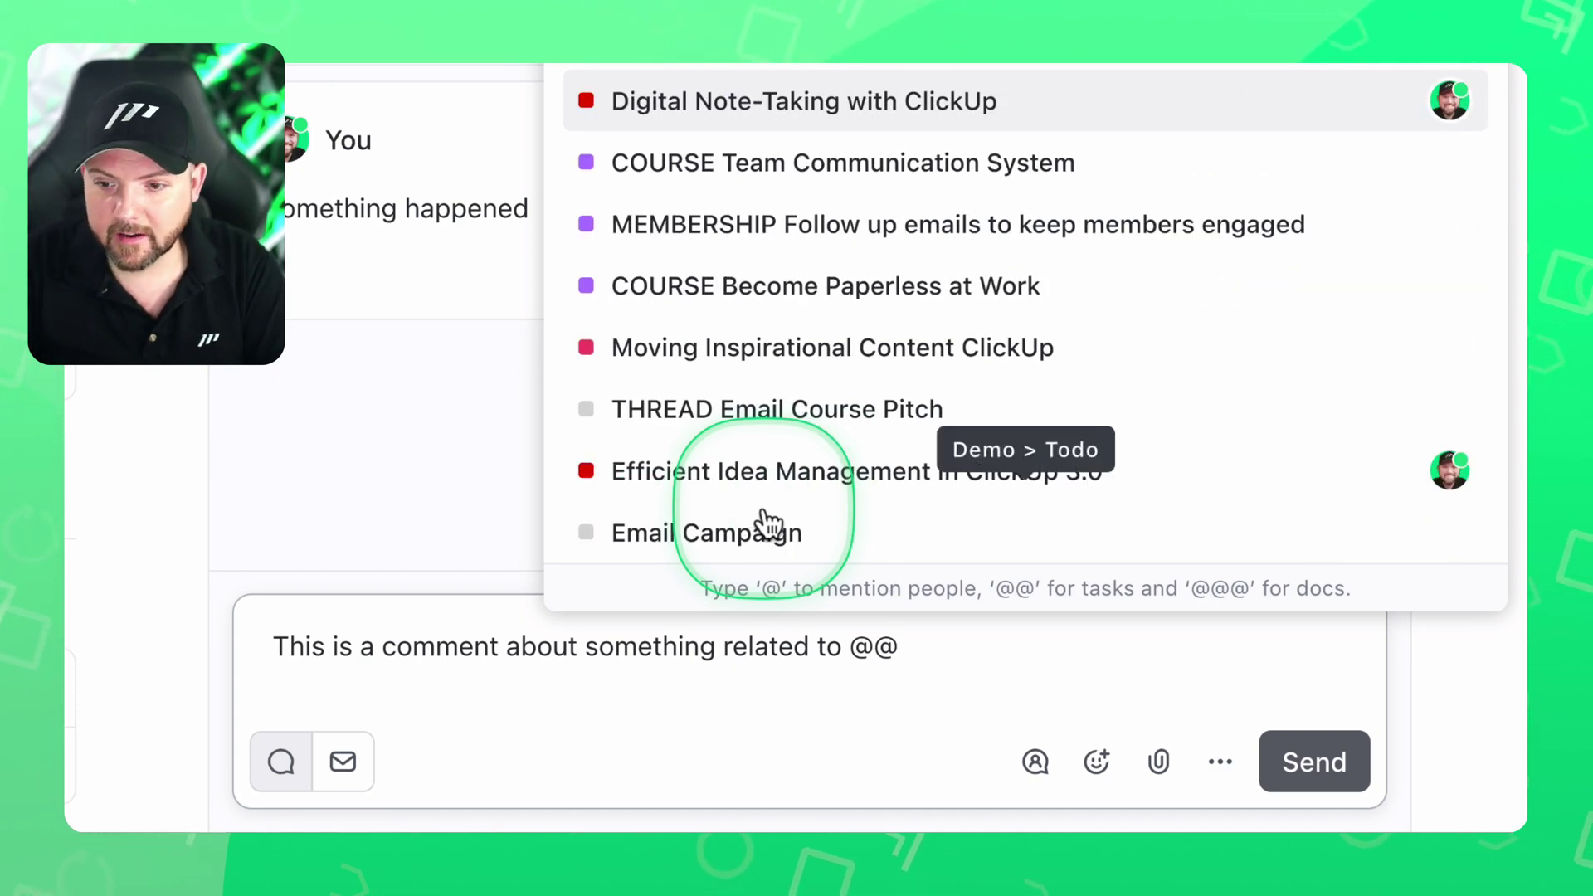
{"action": "key", "text": "Return"}
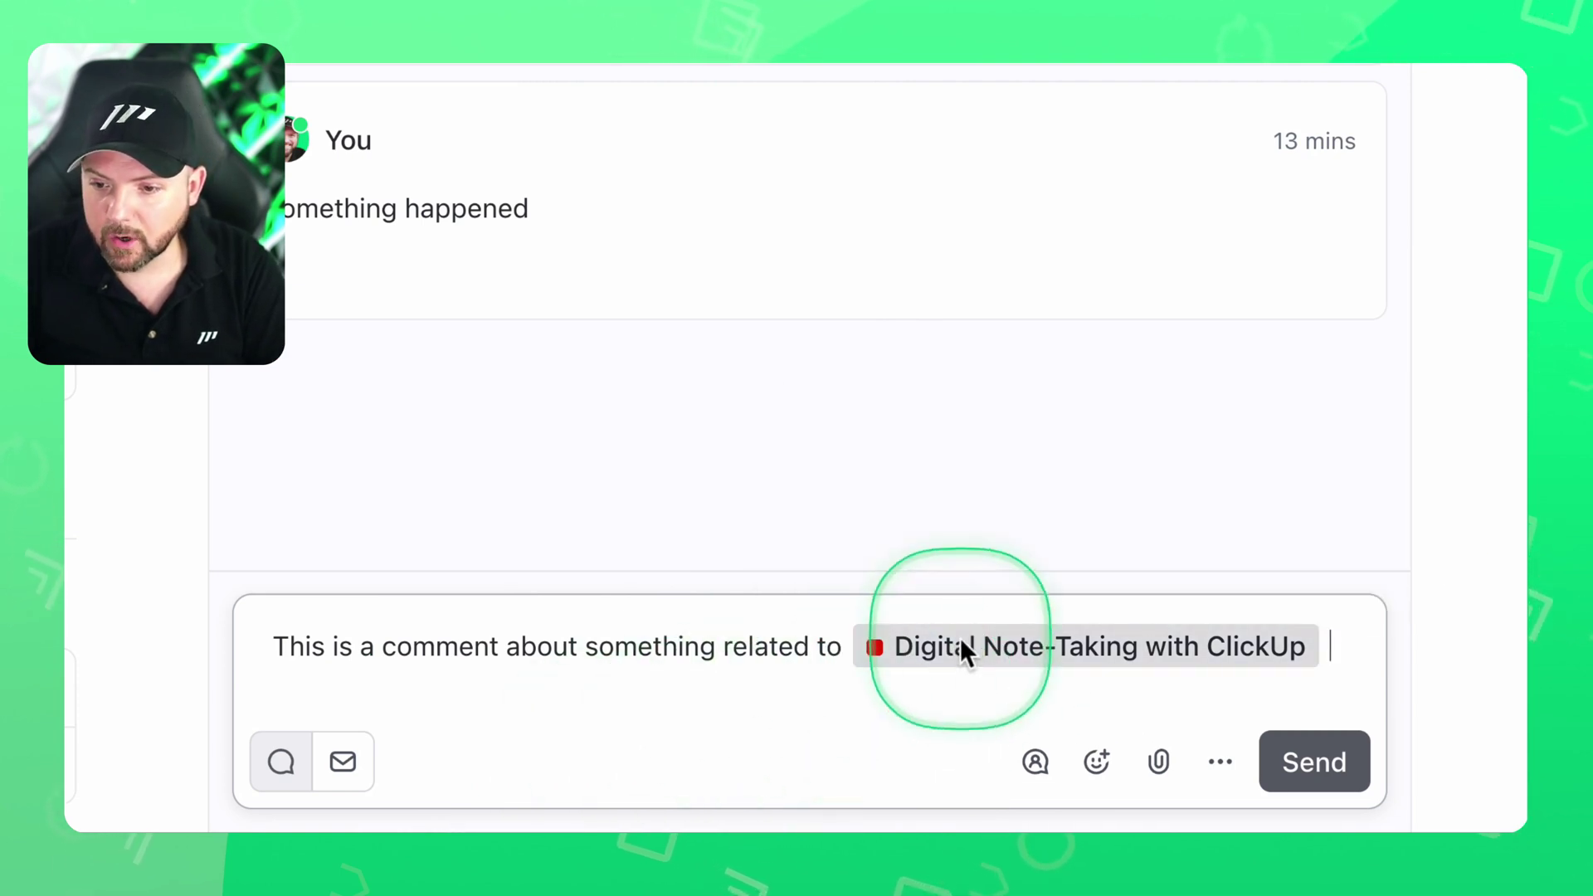
Inspect the mentioned task's priority, assignee and status options without changing anything
{"action": "mouse_move", "coordinate": [964, 655]}
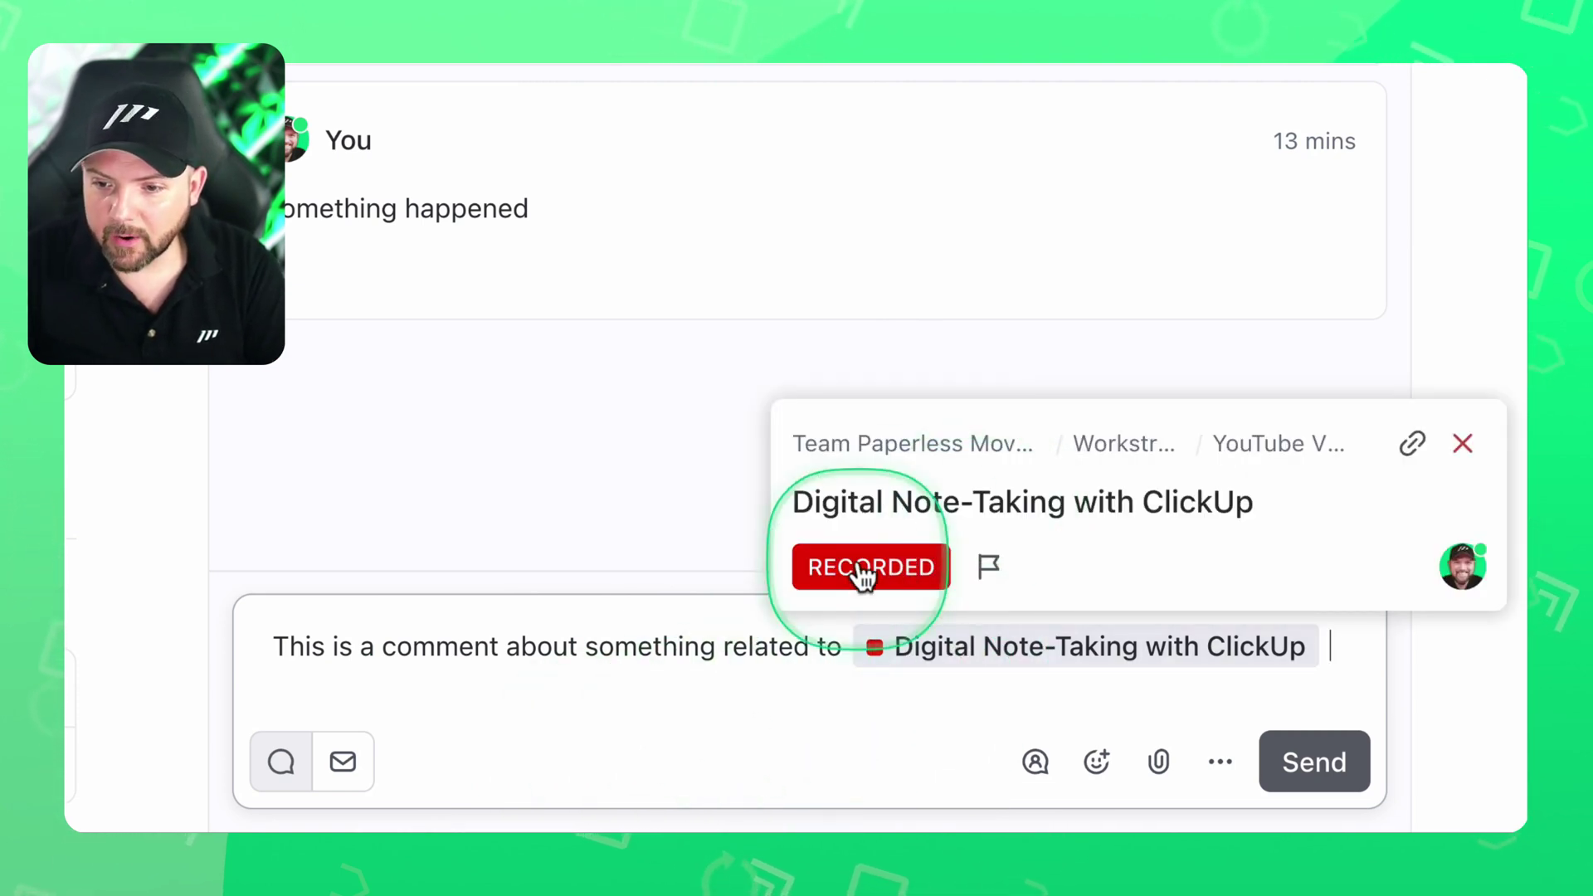
{"action": "left_click", "coordinate": [986, 567]}
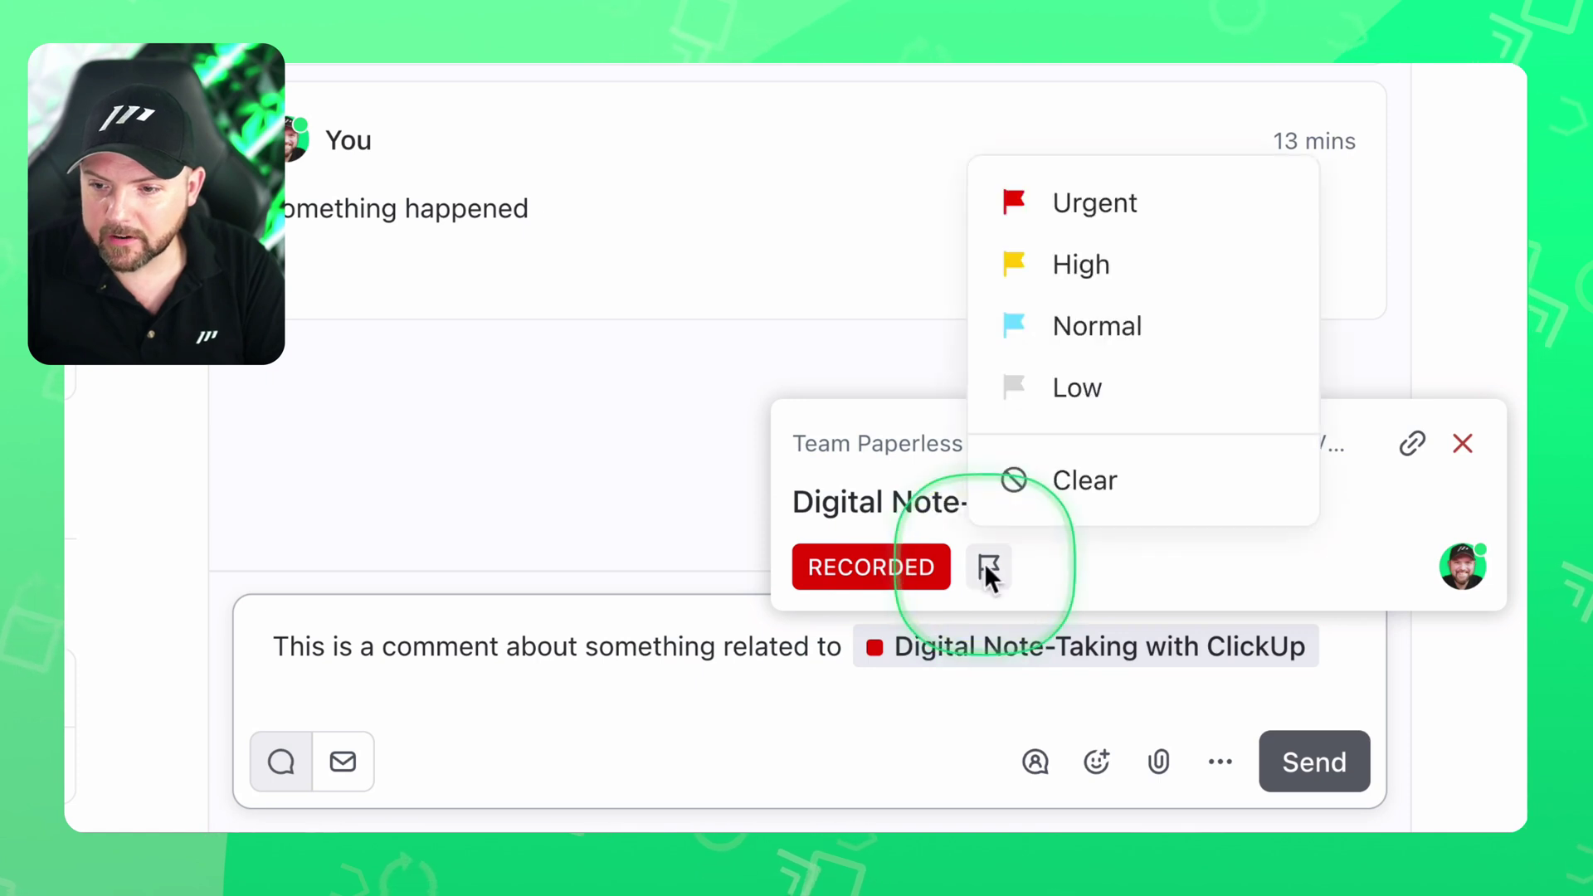
{"action": "left_click", "coordinate": [1456, 566]}
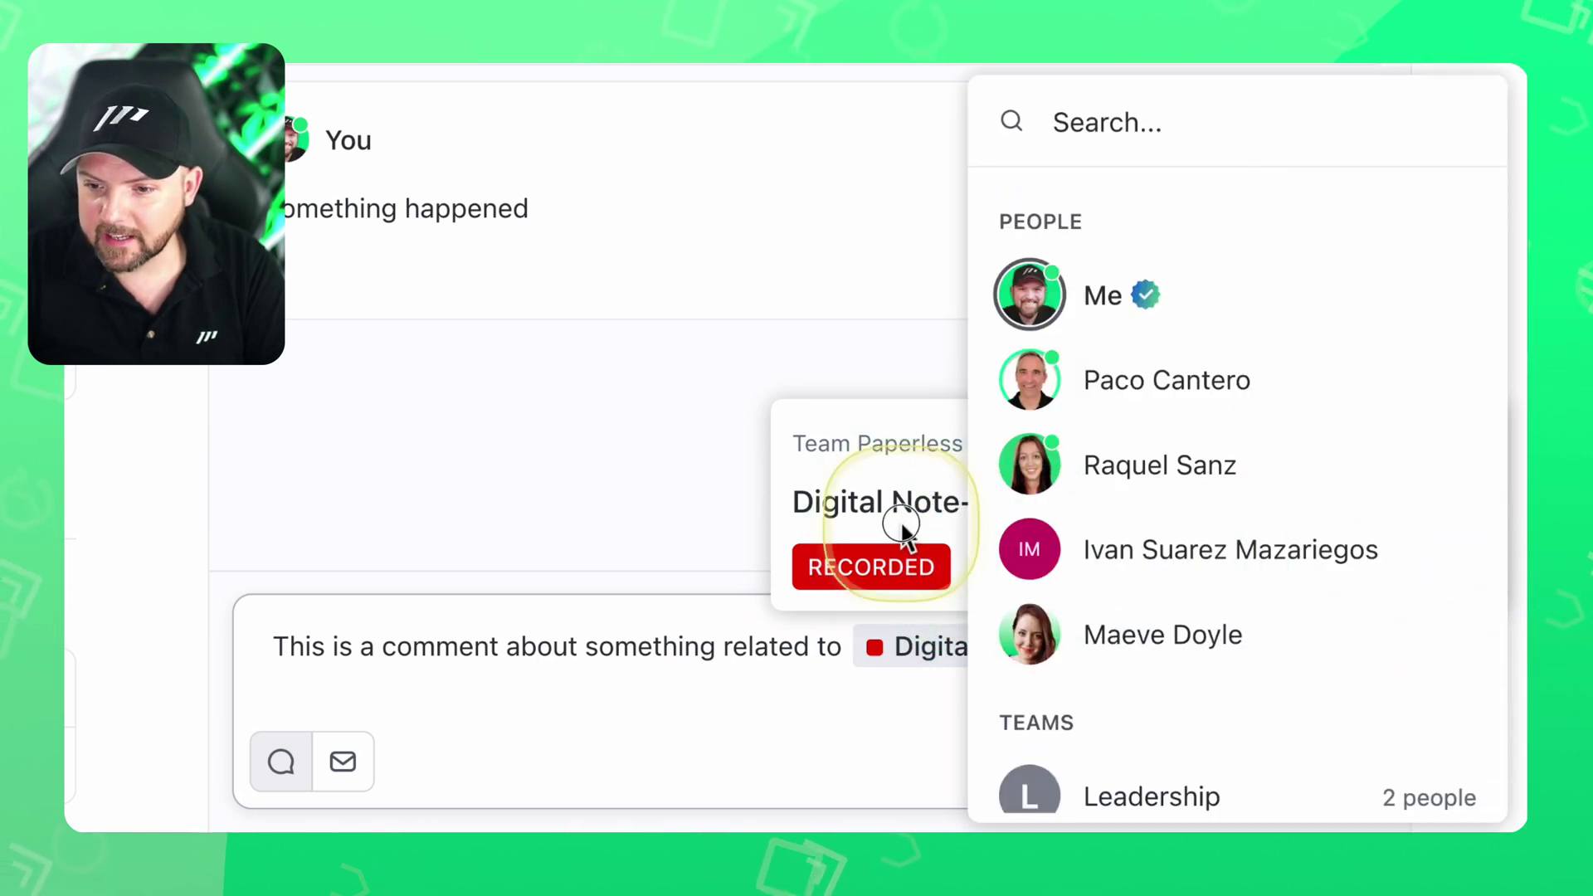
{"action": "left_click", "coordinate": [889, 573]}
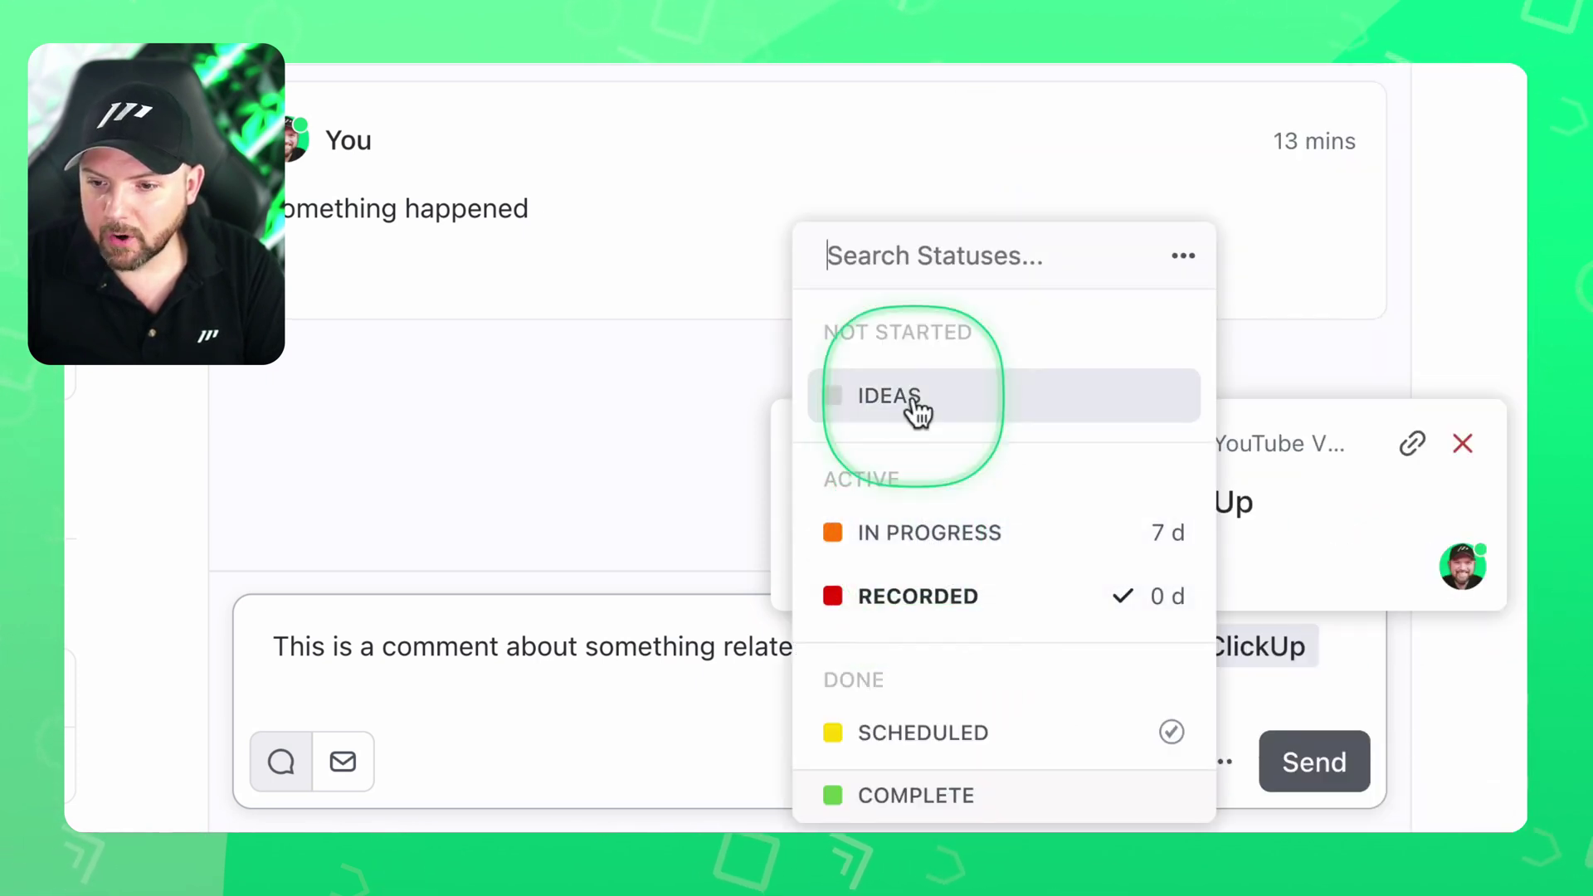
{"action": "left_click", "coordinate": [920, 595]}
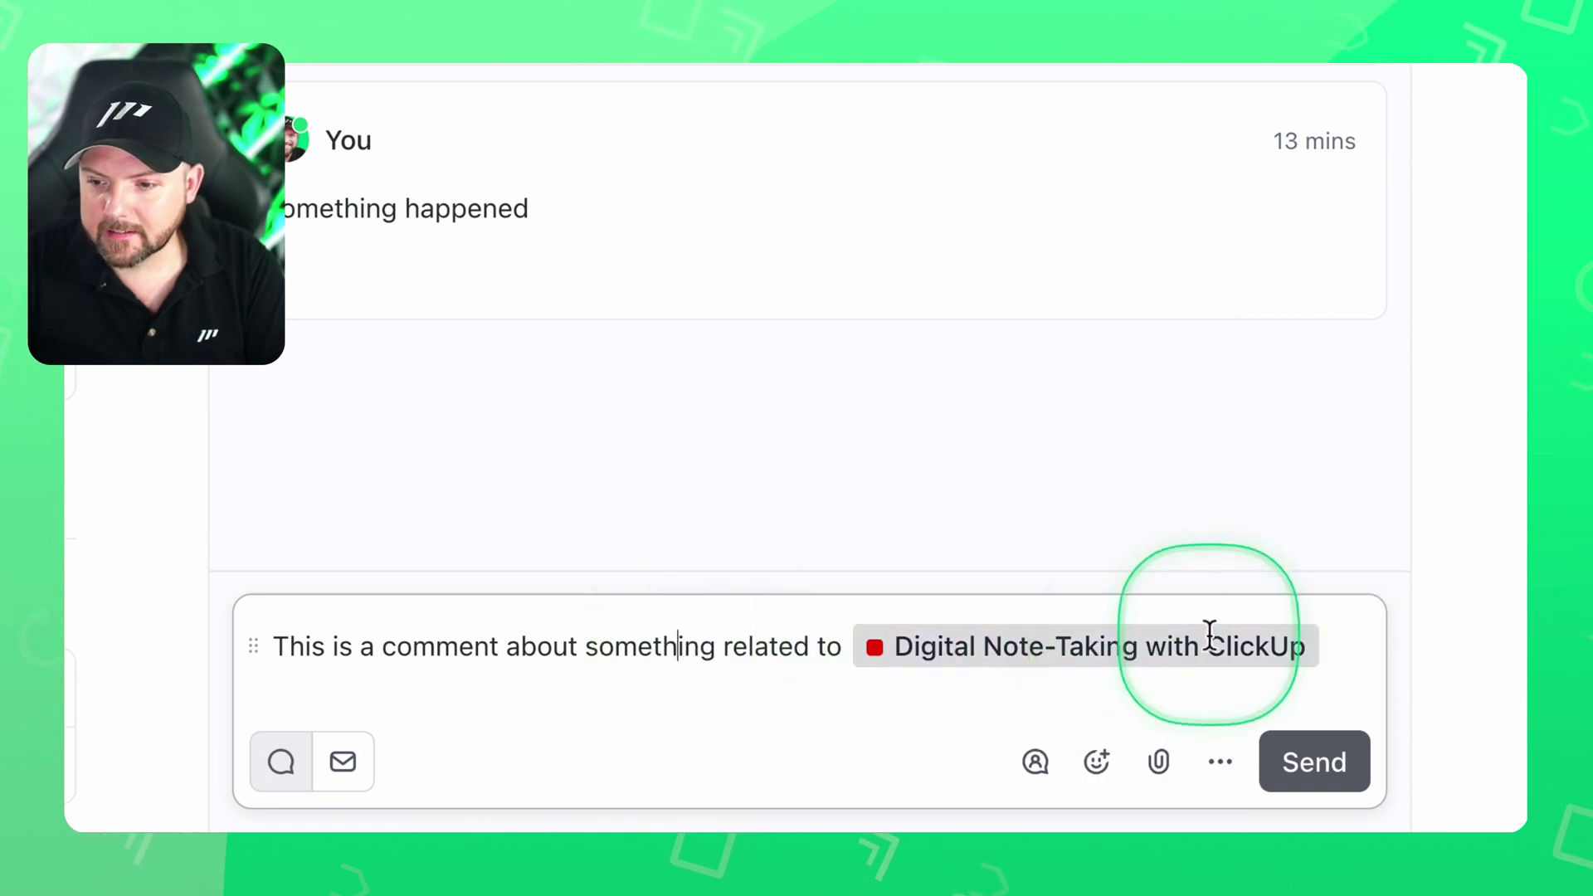
Return to the draft and recheck the task's status, leaving it RECORDED
{"action": "left_click", "coordinate": [1338, 644]}
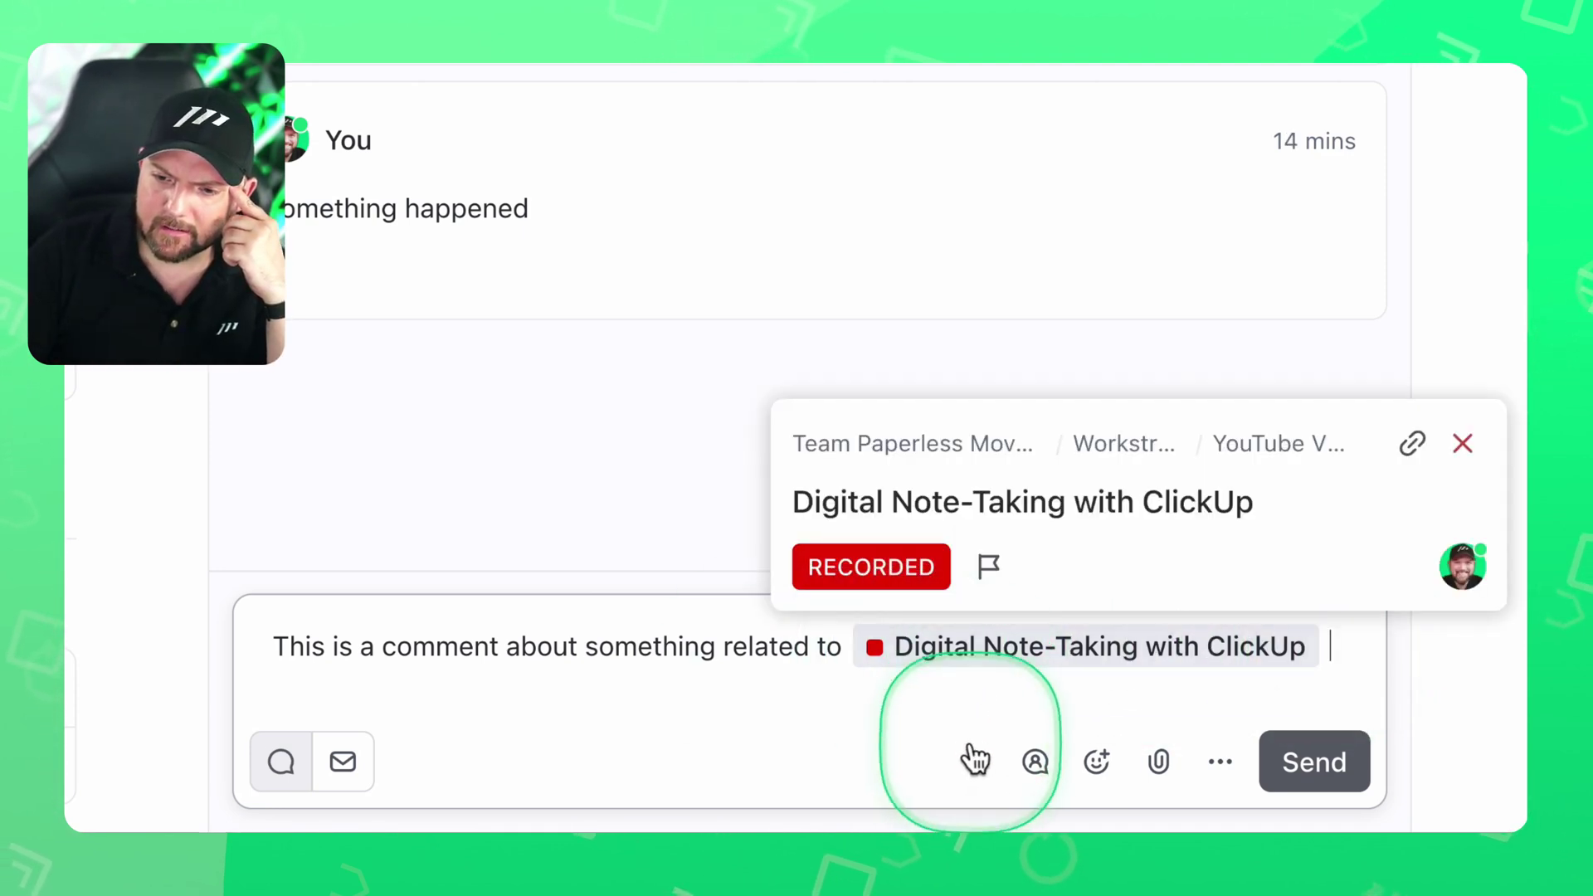
{"action": "mouse_move", "coordinate": [906, 655]}
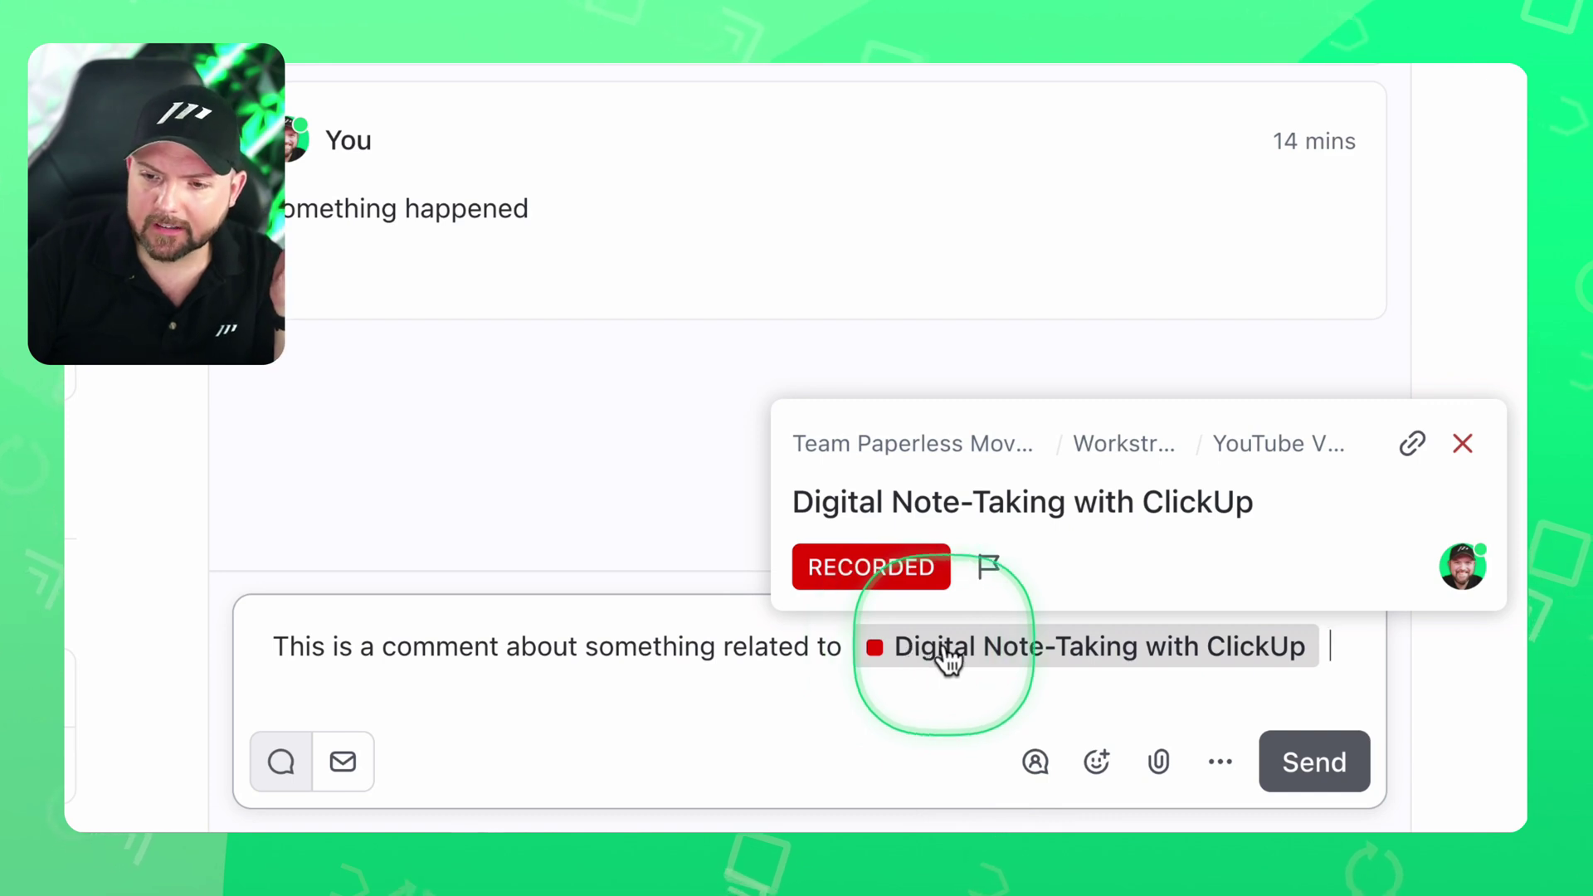
{"action": "left_click", "coordinate": [859, 577]}
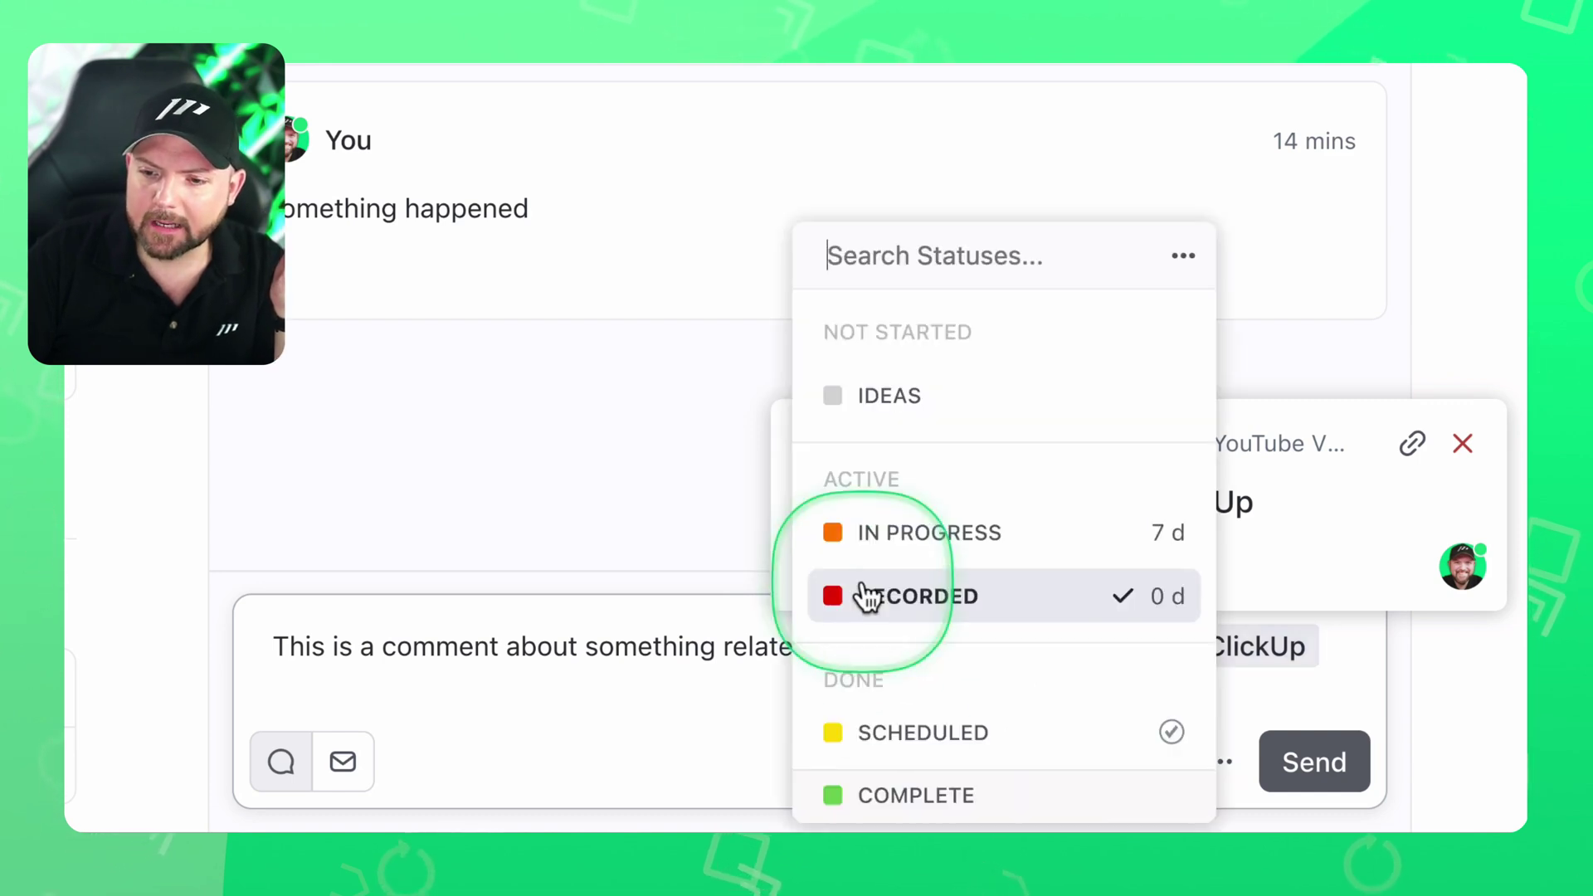
{"action": "left_click", "coordinate": [656, 673]}
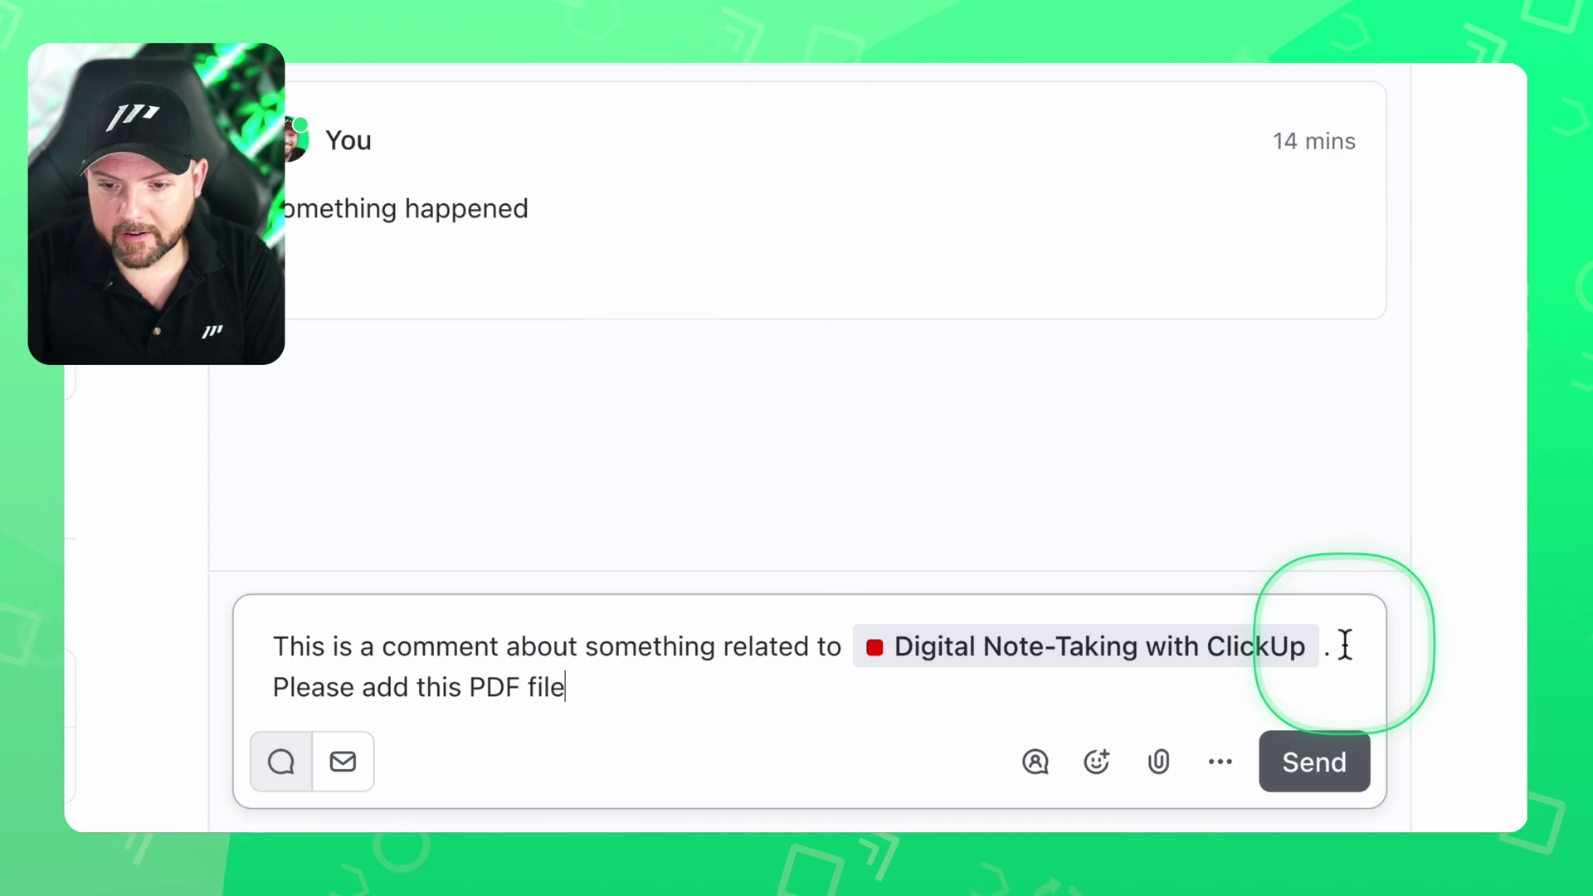
End the request with 'to the video' and attach the Community Live Event banner image
{"action": "type", "text": "eo"}
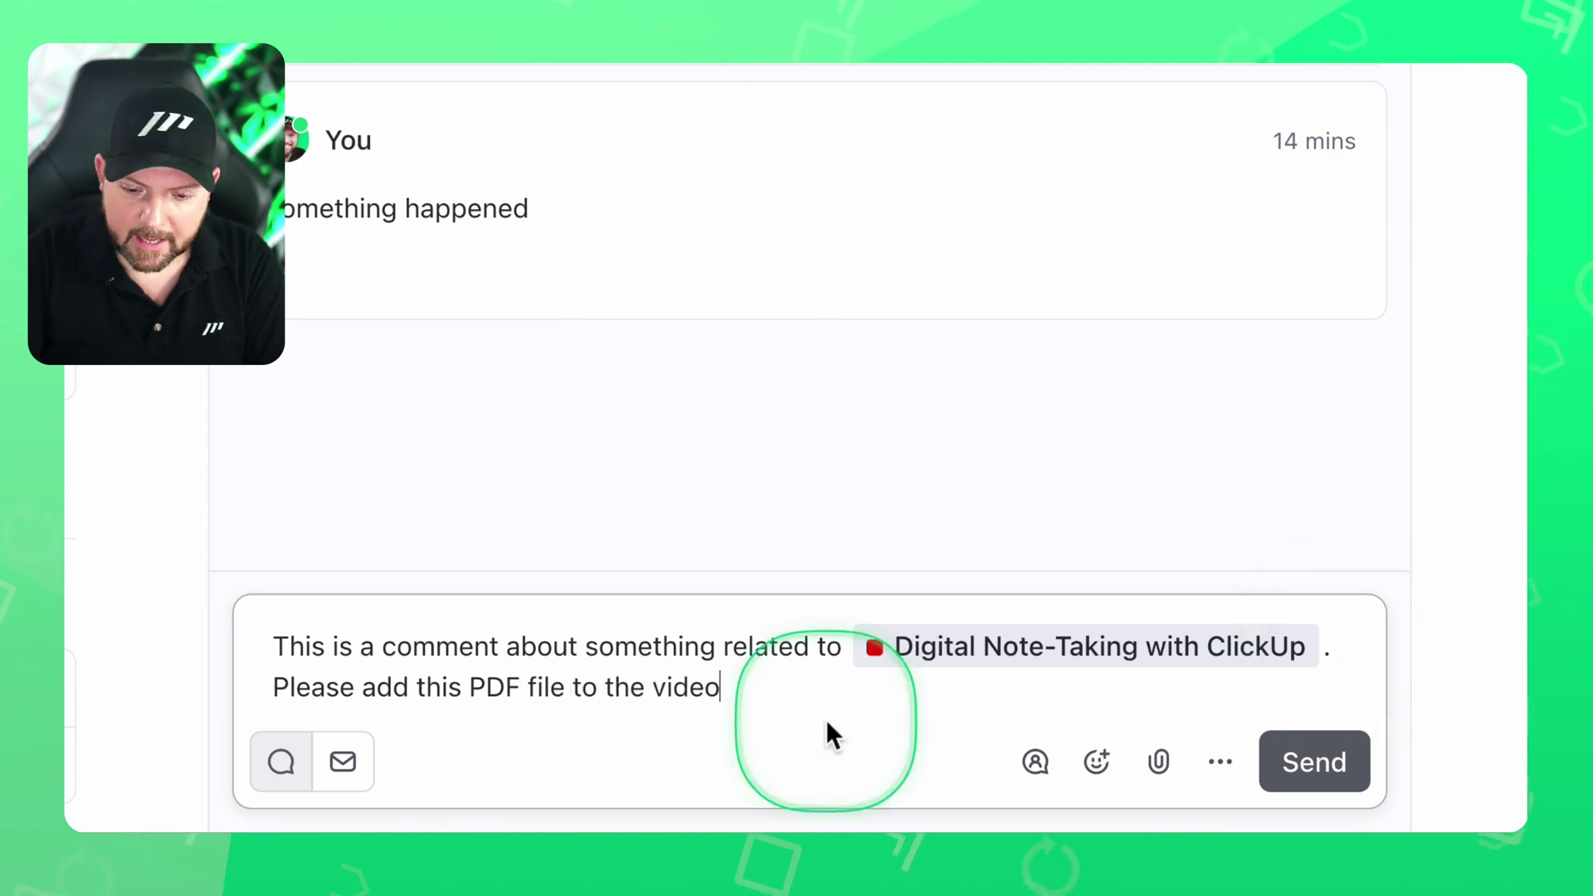
{"action": "type", "text": " / file"}
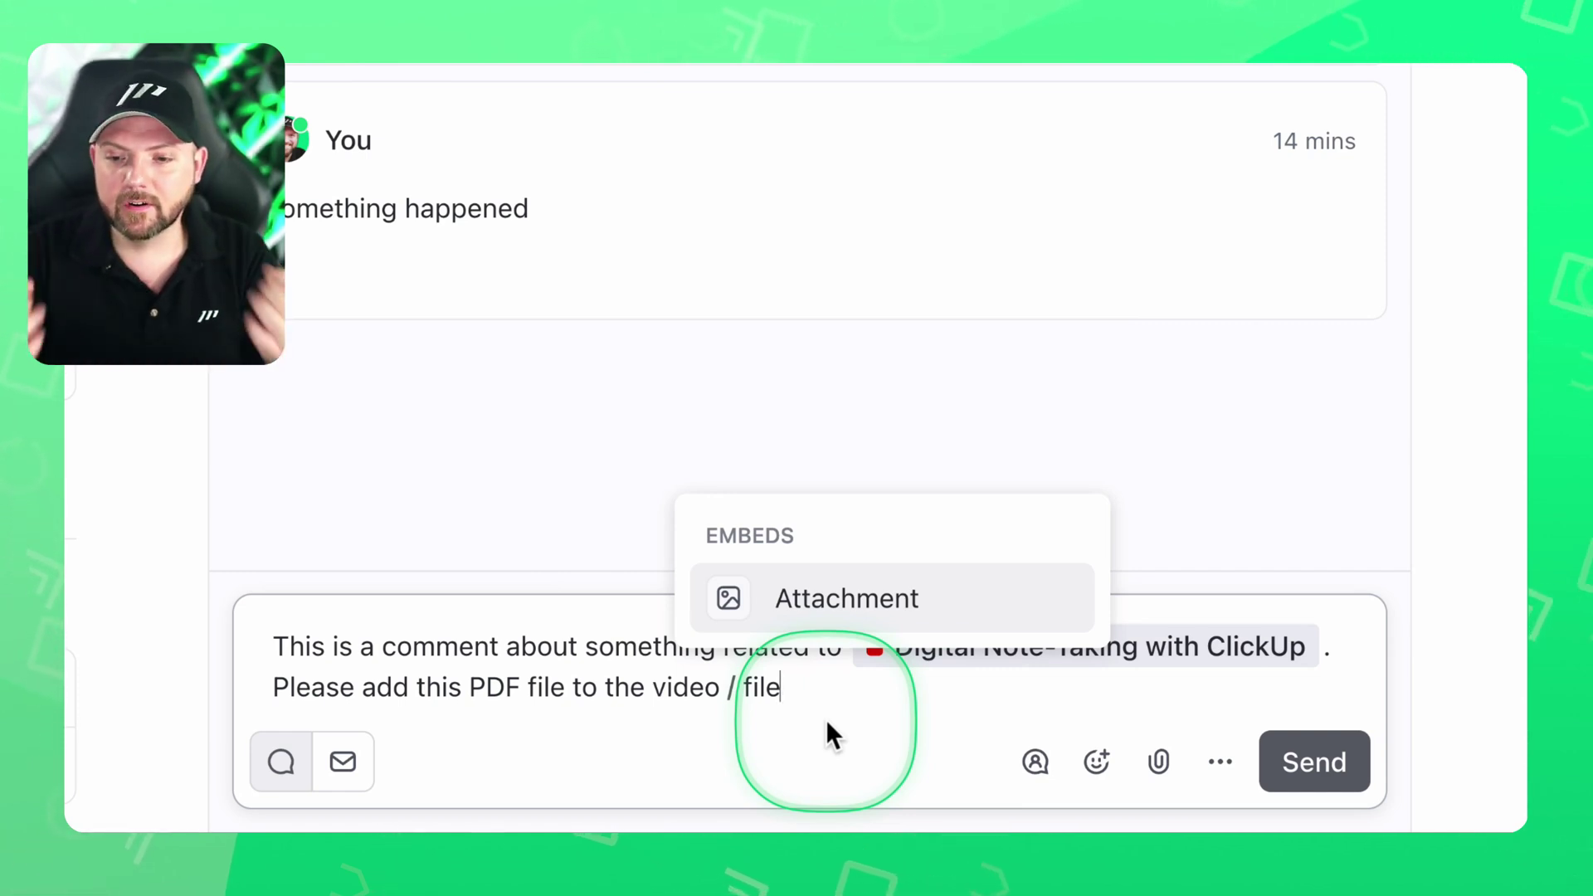
{"action": "key", "text": "Return"}
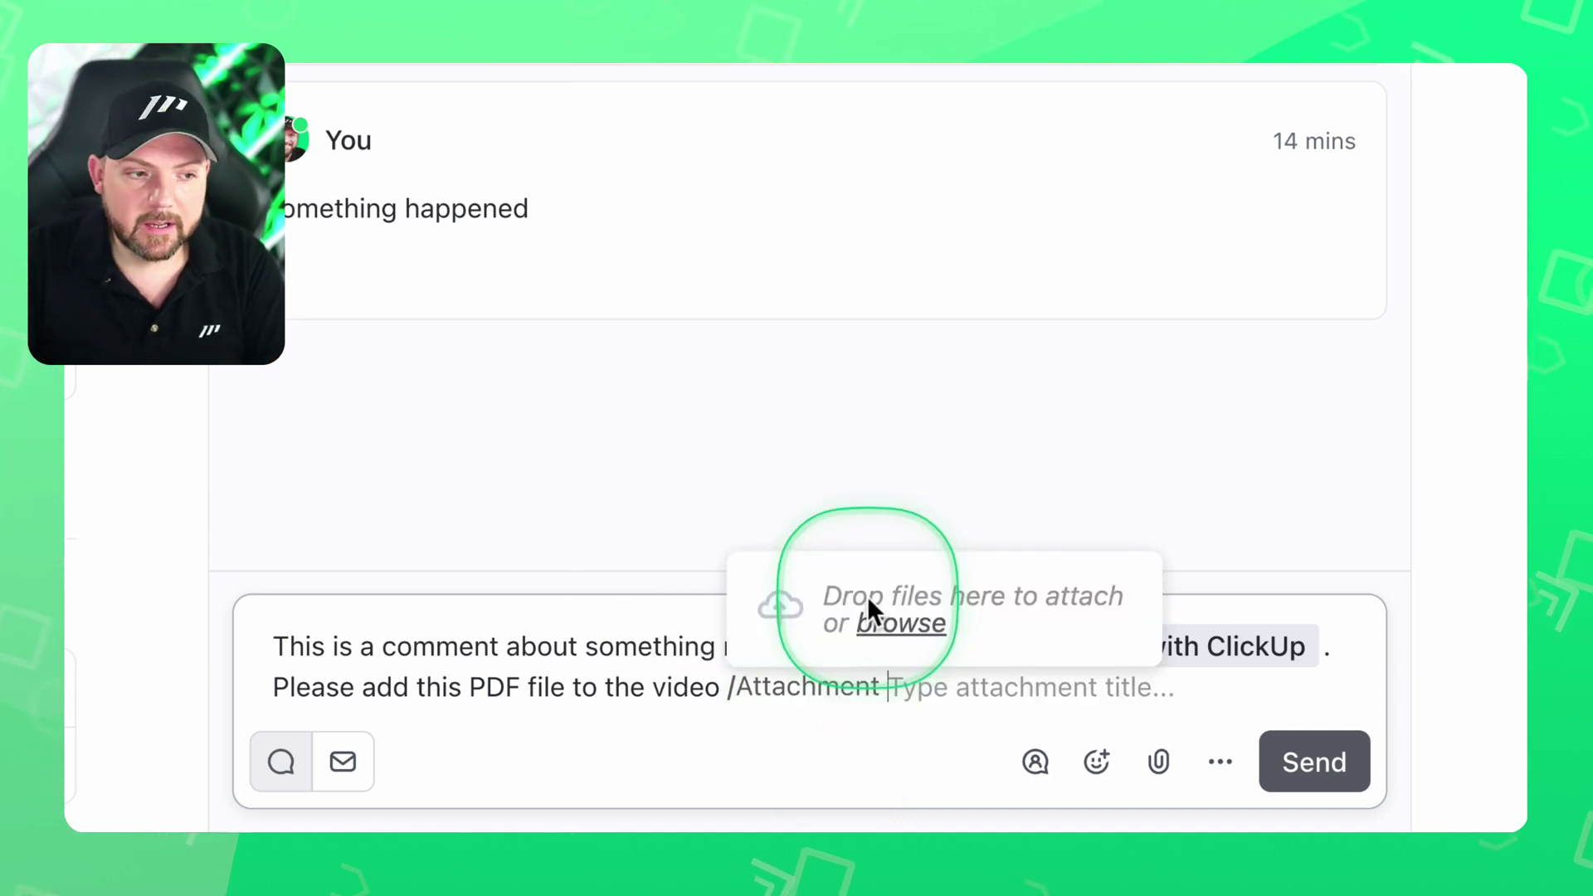
{"action": "left_click", "coordinate": [899, 624]}
{"action": "left_click", "coordinate": [591, 296]}
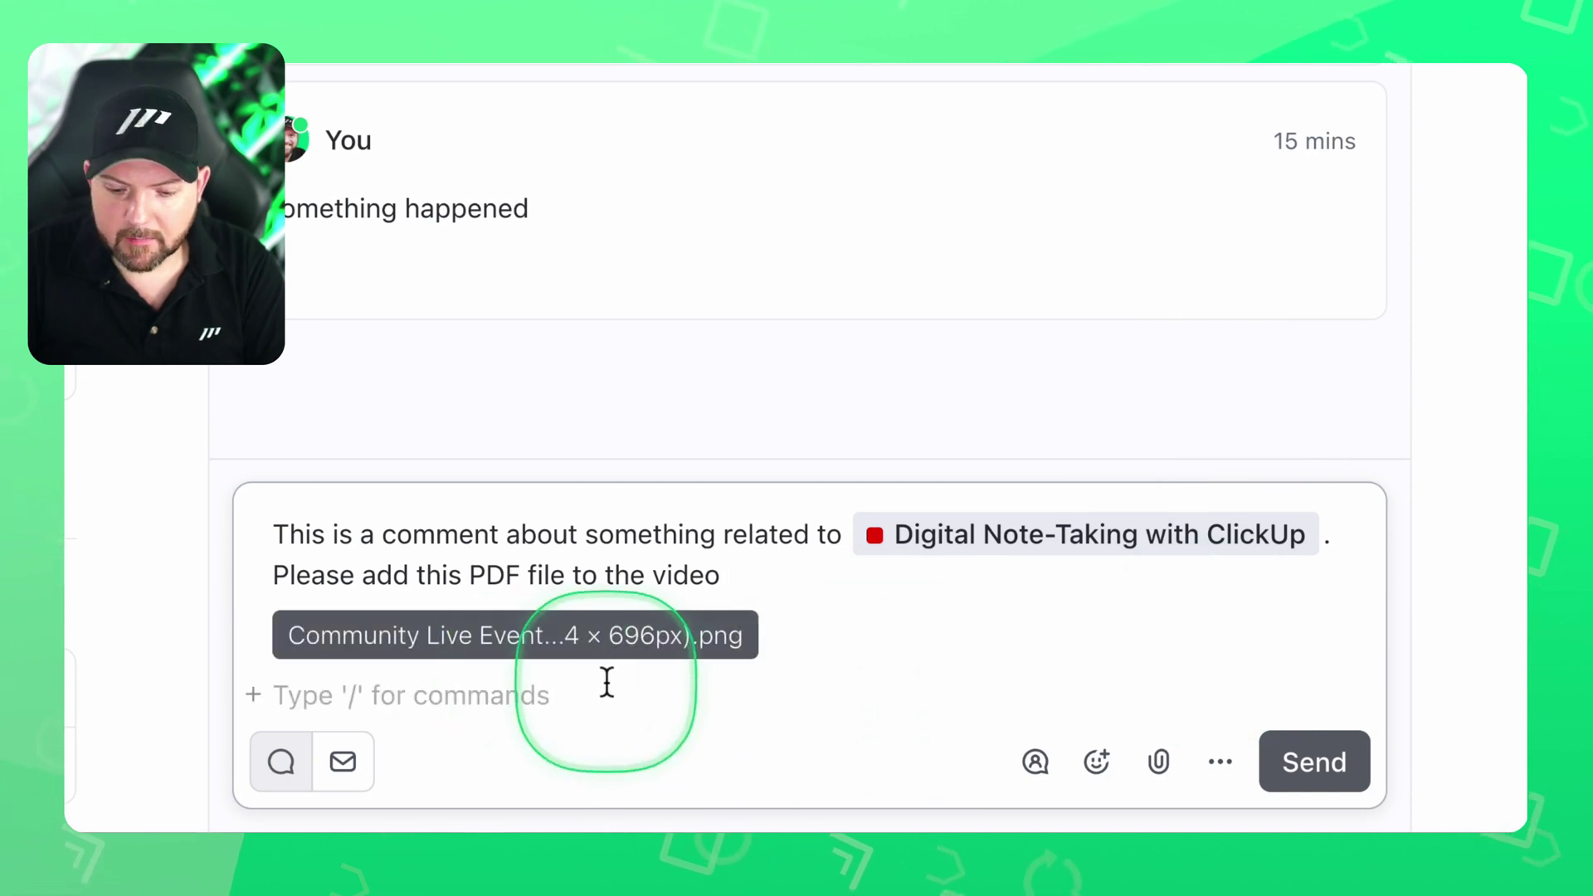
{"action": "type", "text": "/"}
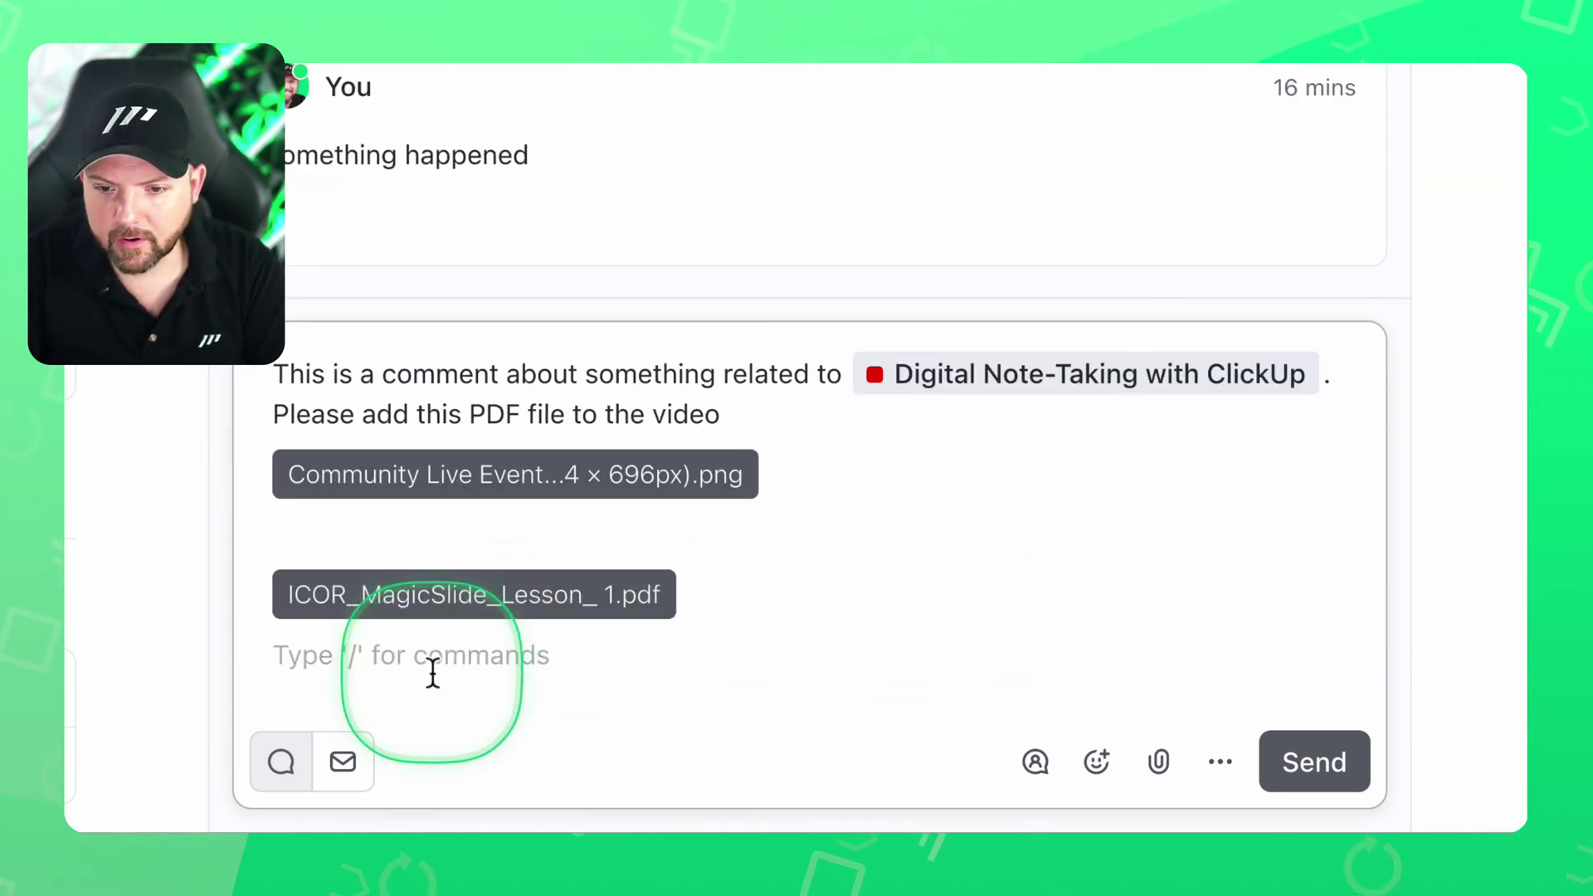
Embed the YouTube Videos list as a ClickUp List table in the comment
{"action": "type", "text": "/embe"}
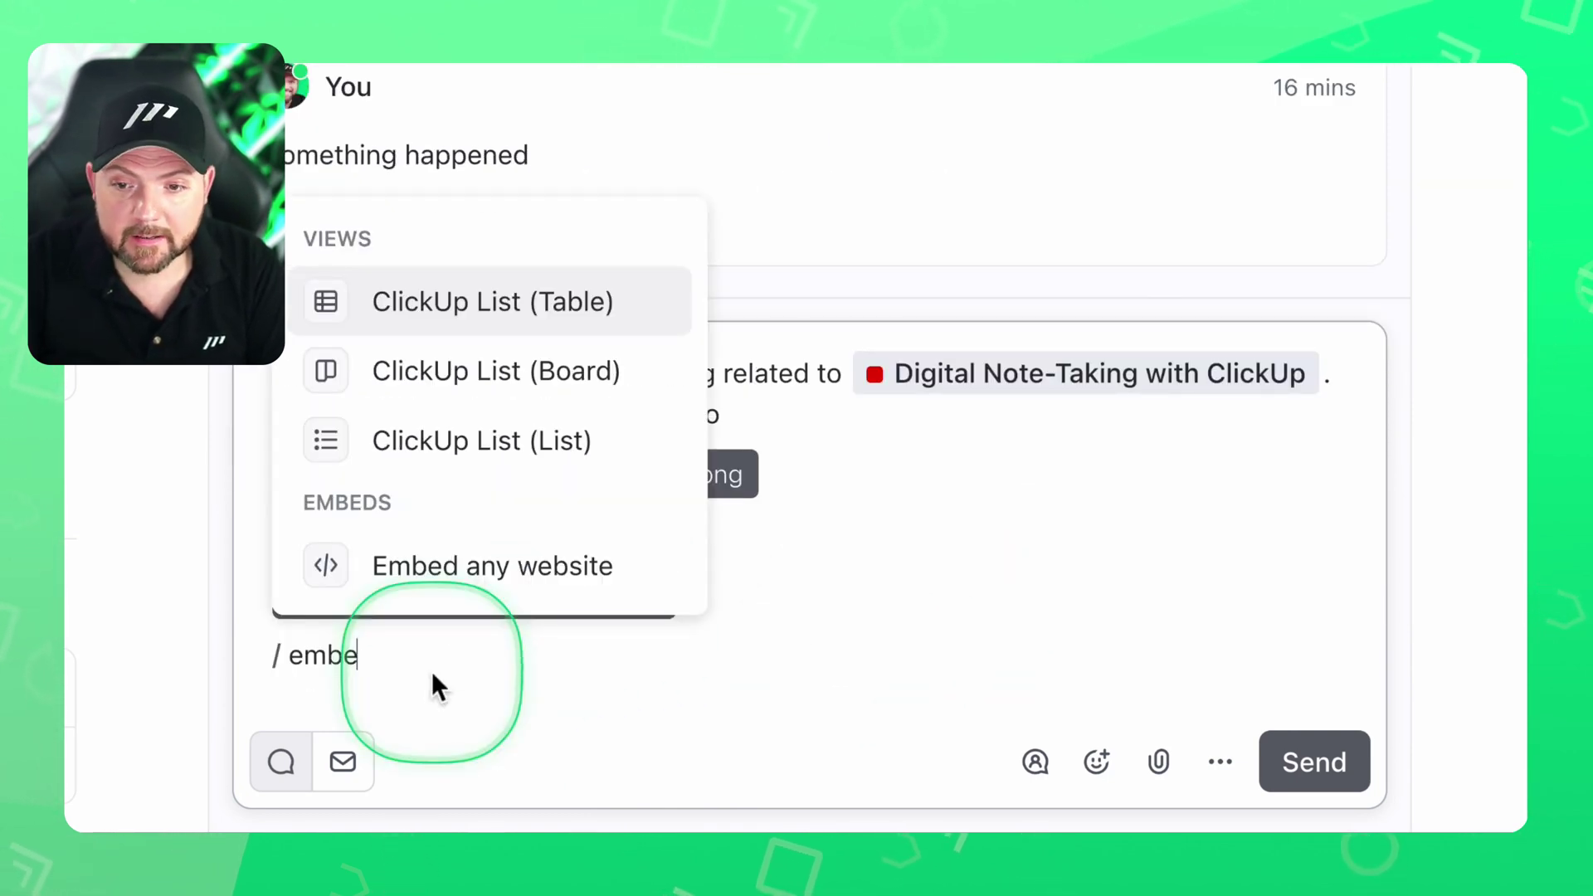
{"action": "key", "text": "Down"}
{"action": "key", "text": "Down"}
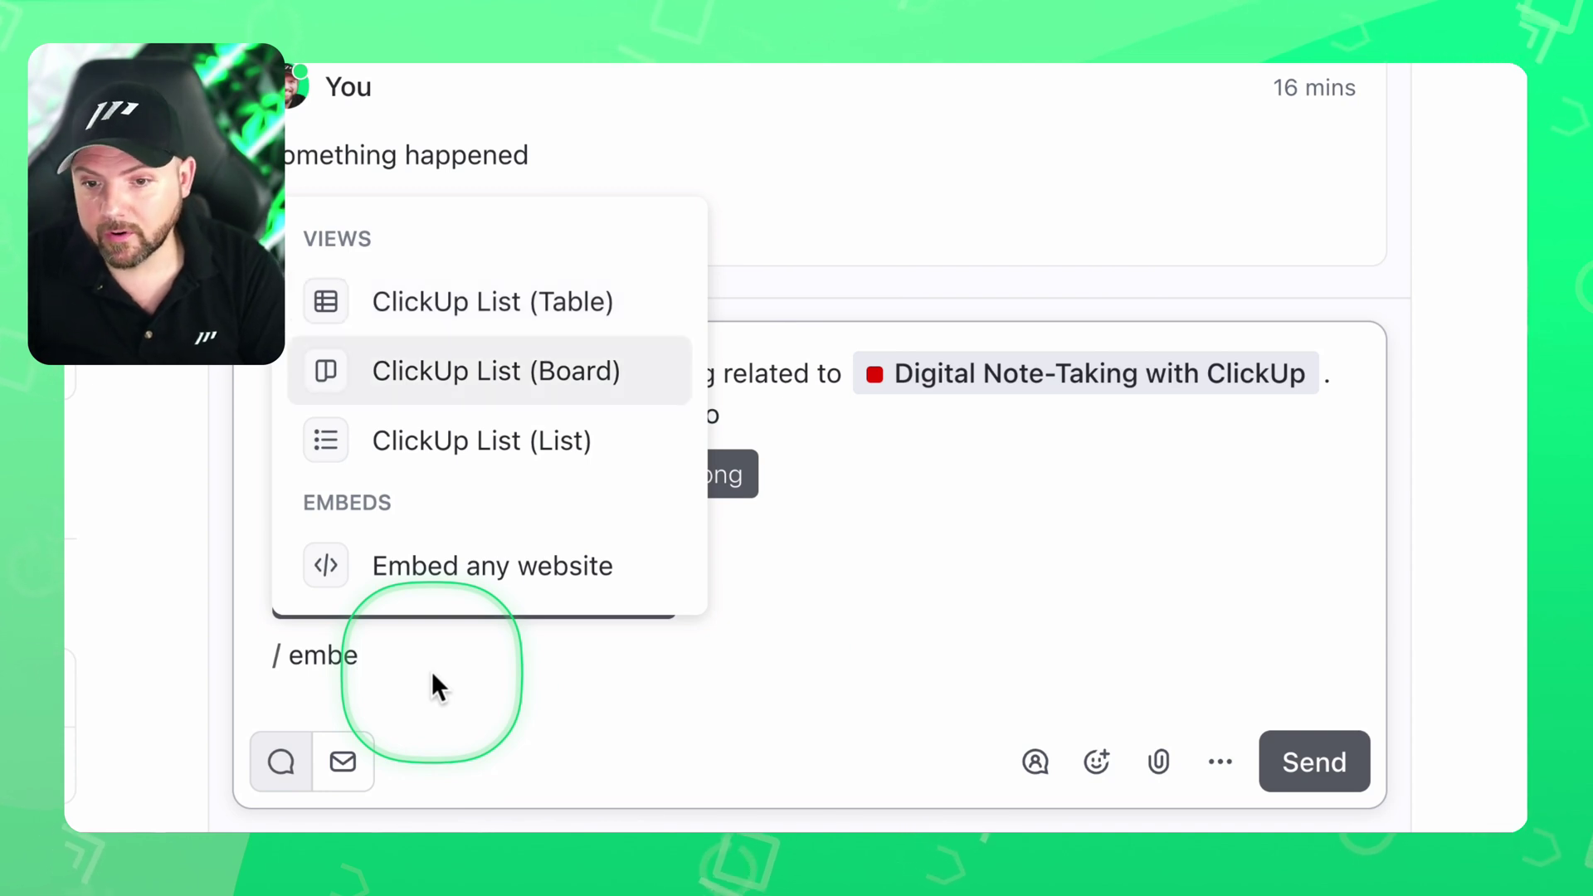
{"action": "key", "text": "Up"}
{"action": "key", "text": "Up"}
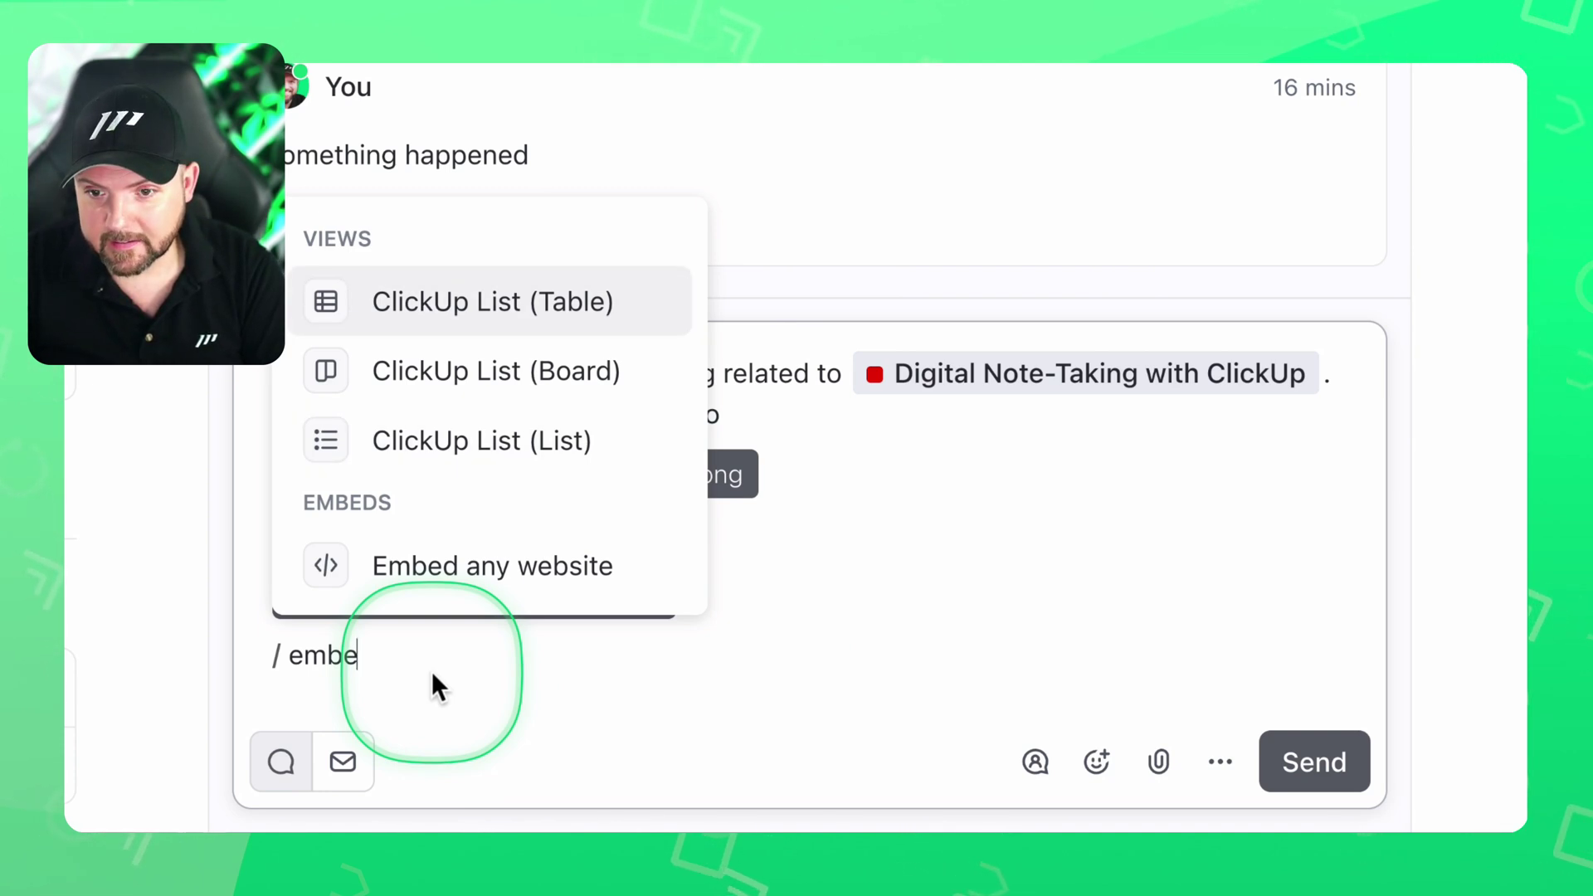
{"action": "key", "text": "Return"}
{"action": "type", "text": "youtube"}
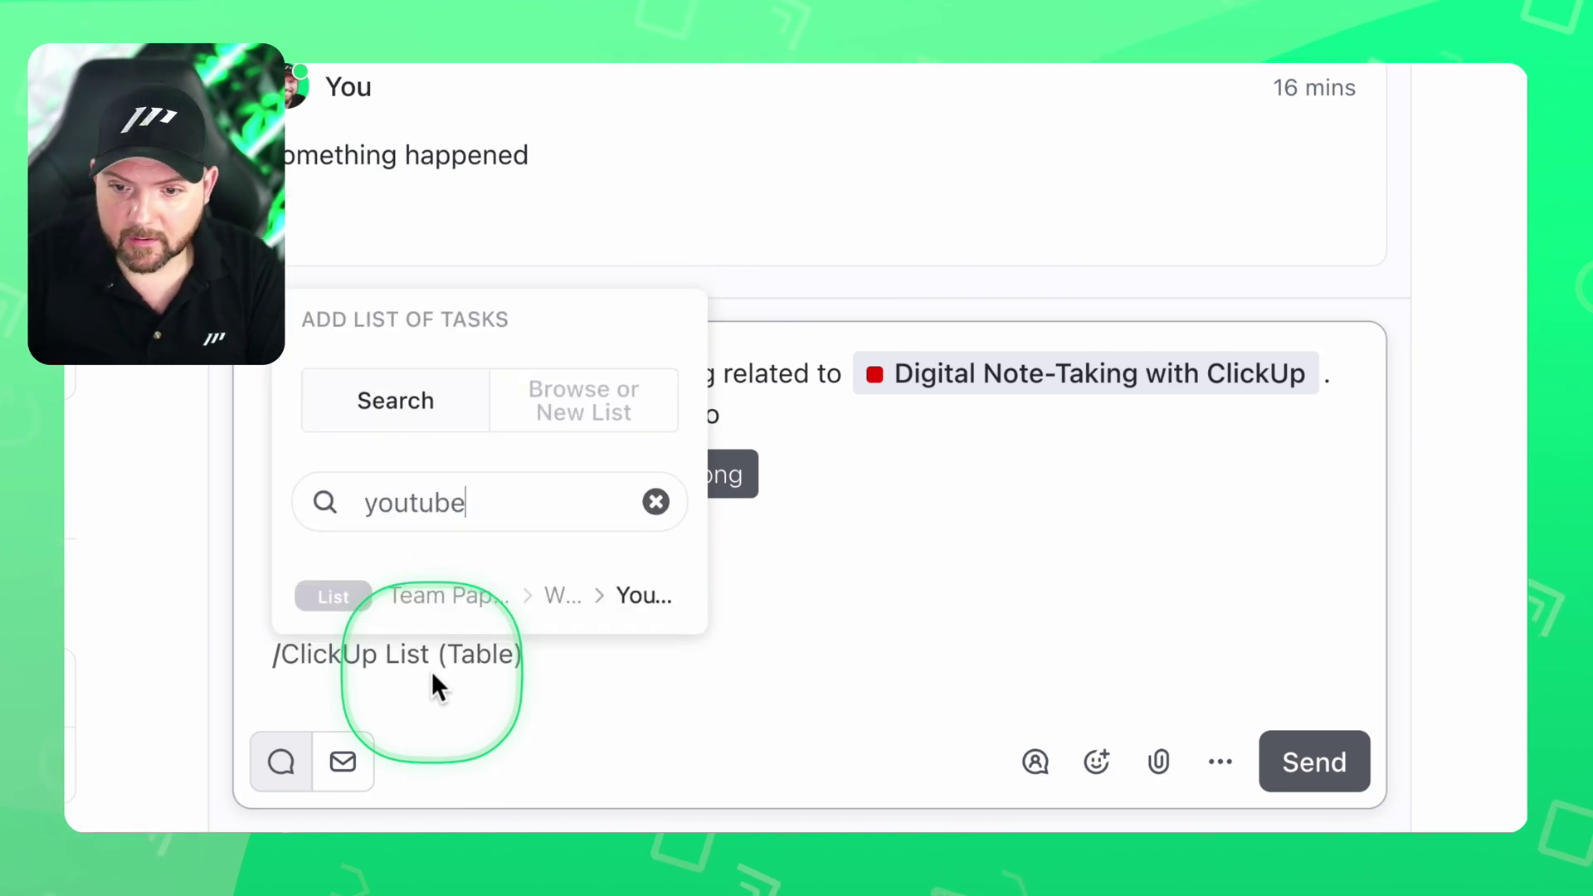
{"action": "left_click", "coordinate": [646, 596]}
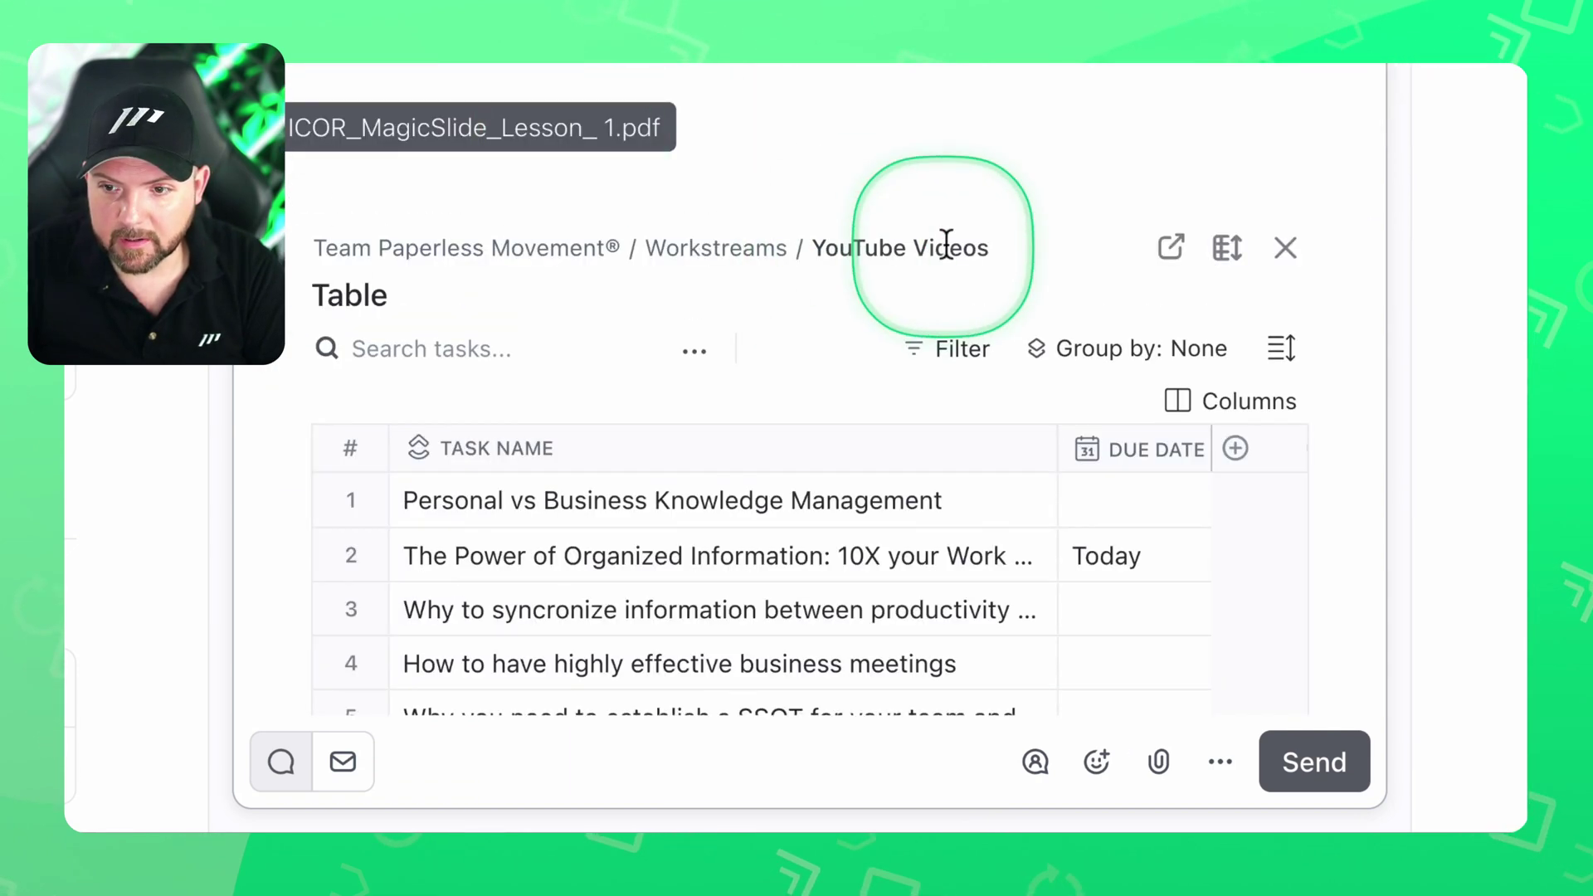
Attach an MP4 video to the comment
{"action": "scroll", "coordinate": [946, 257], "scroll_direction": "down", "scroll_amount": 4}
{"action": "scroll", "coordinate": [949, 257], "scroll_direction": "down", "scroll_amount": 4}
{"action": "scroll", "coordinate": [942, 491], "scroll_direction": "up", "scroll_amount": 8}
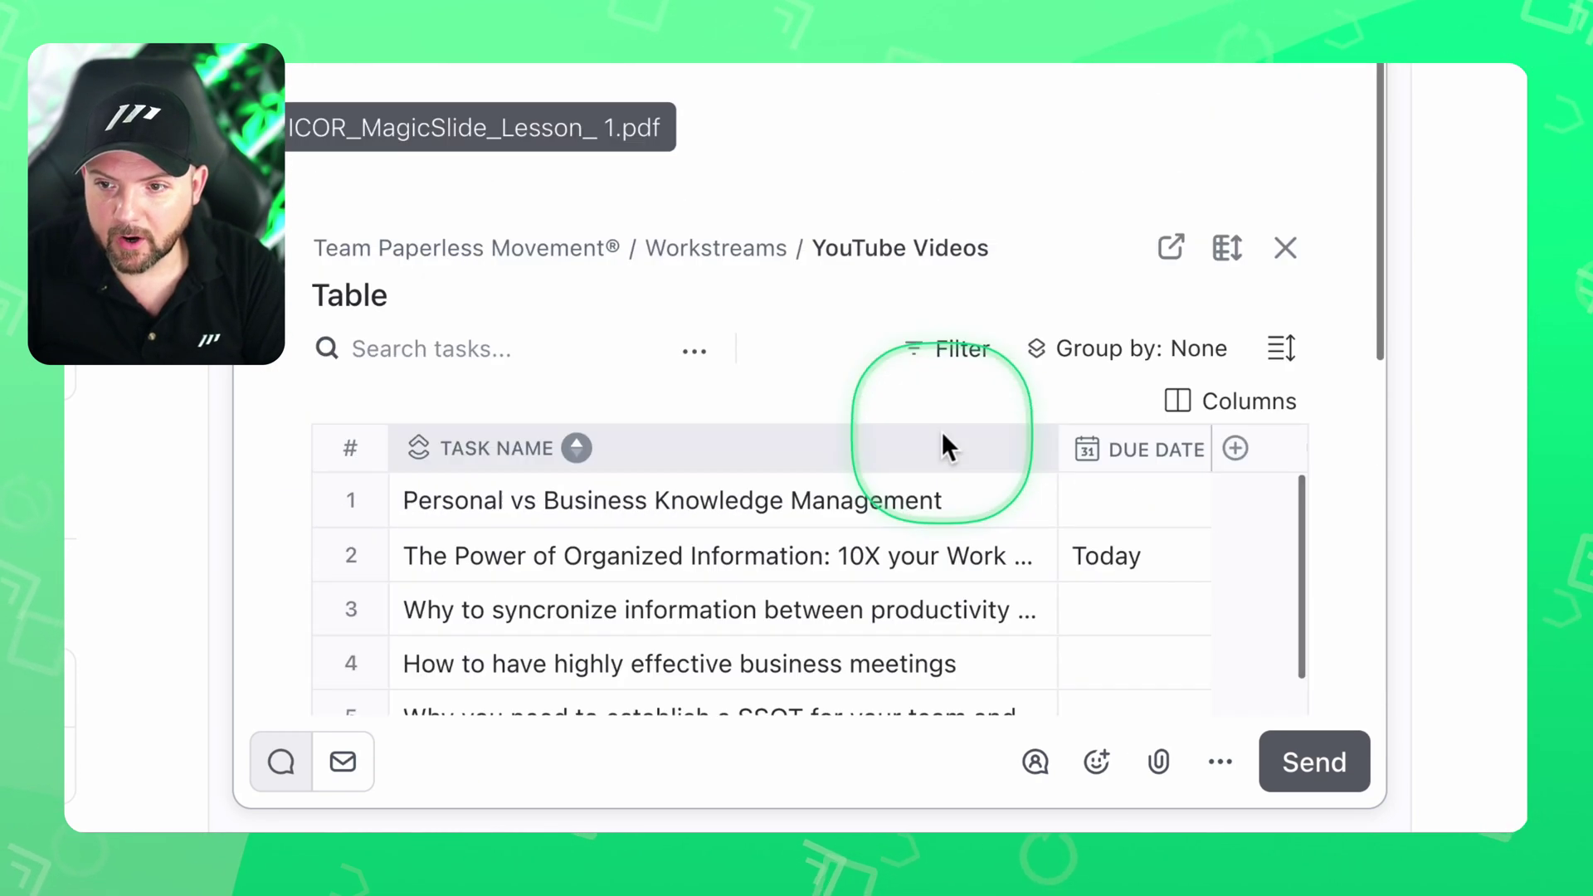
{"action": "scroll", "coordinate": [448, 510], "scroll_direction": "down", "scroll_amount": 6}
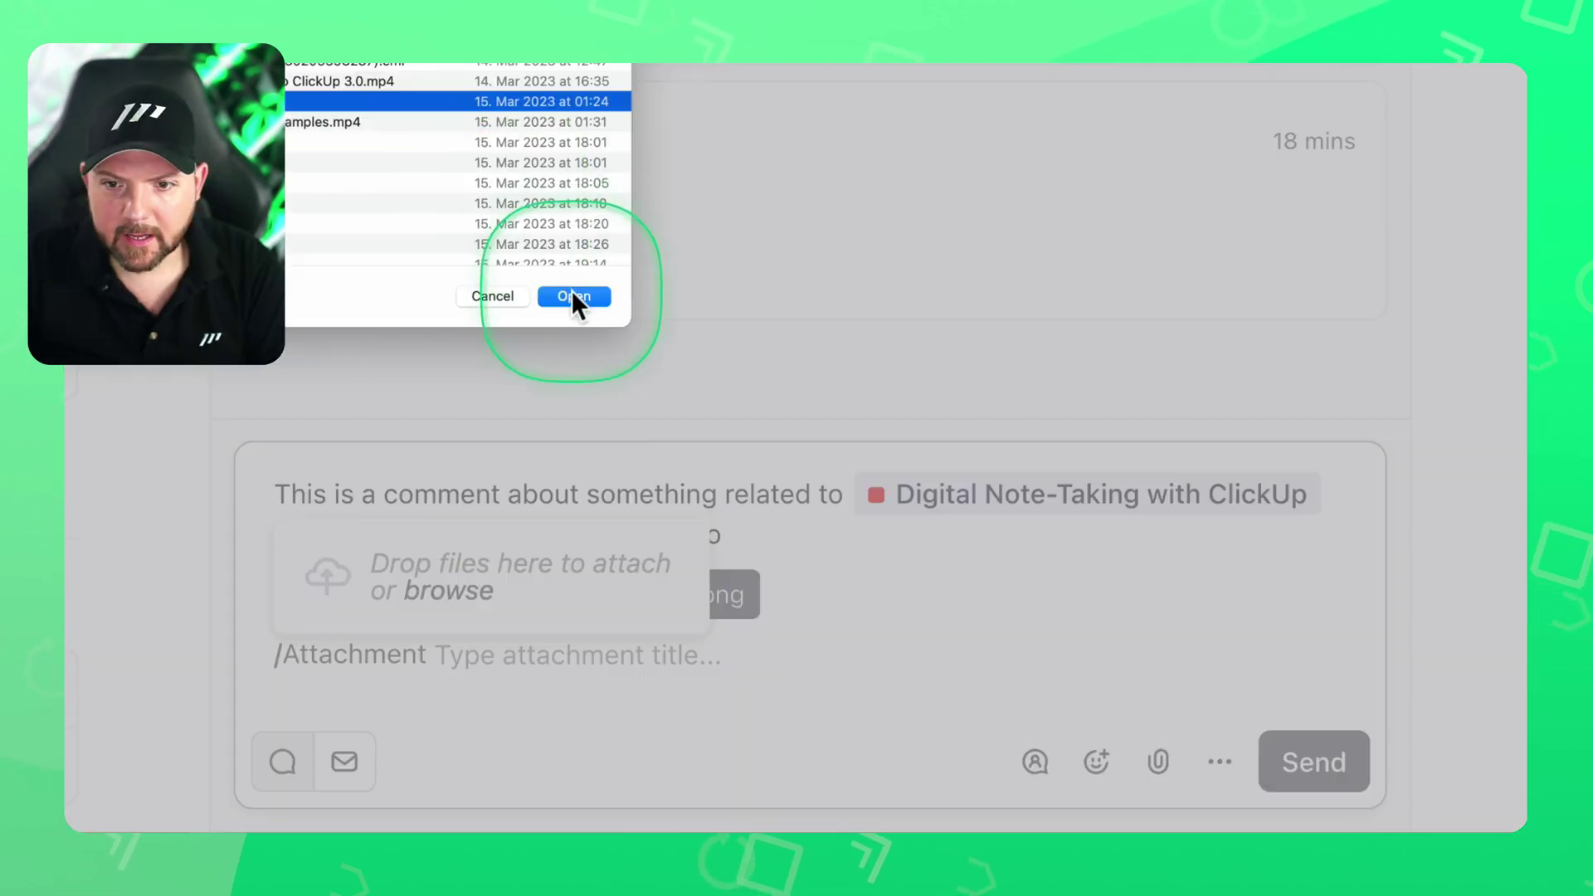
{"action": "left_click", "coordinate": [572, 299]}
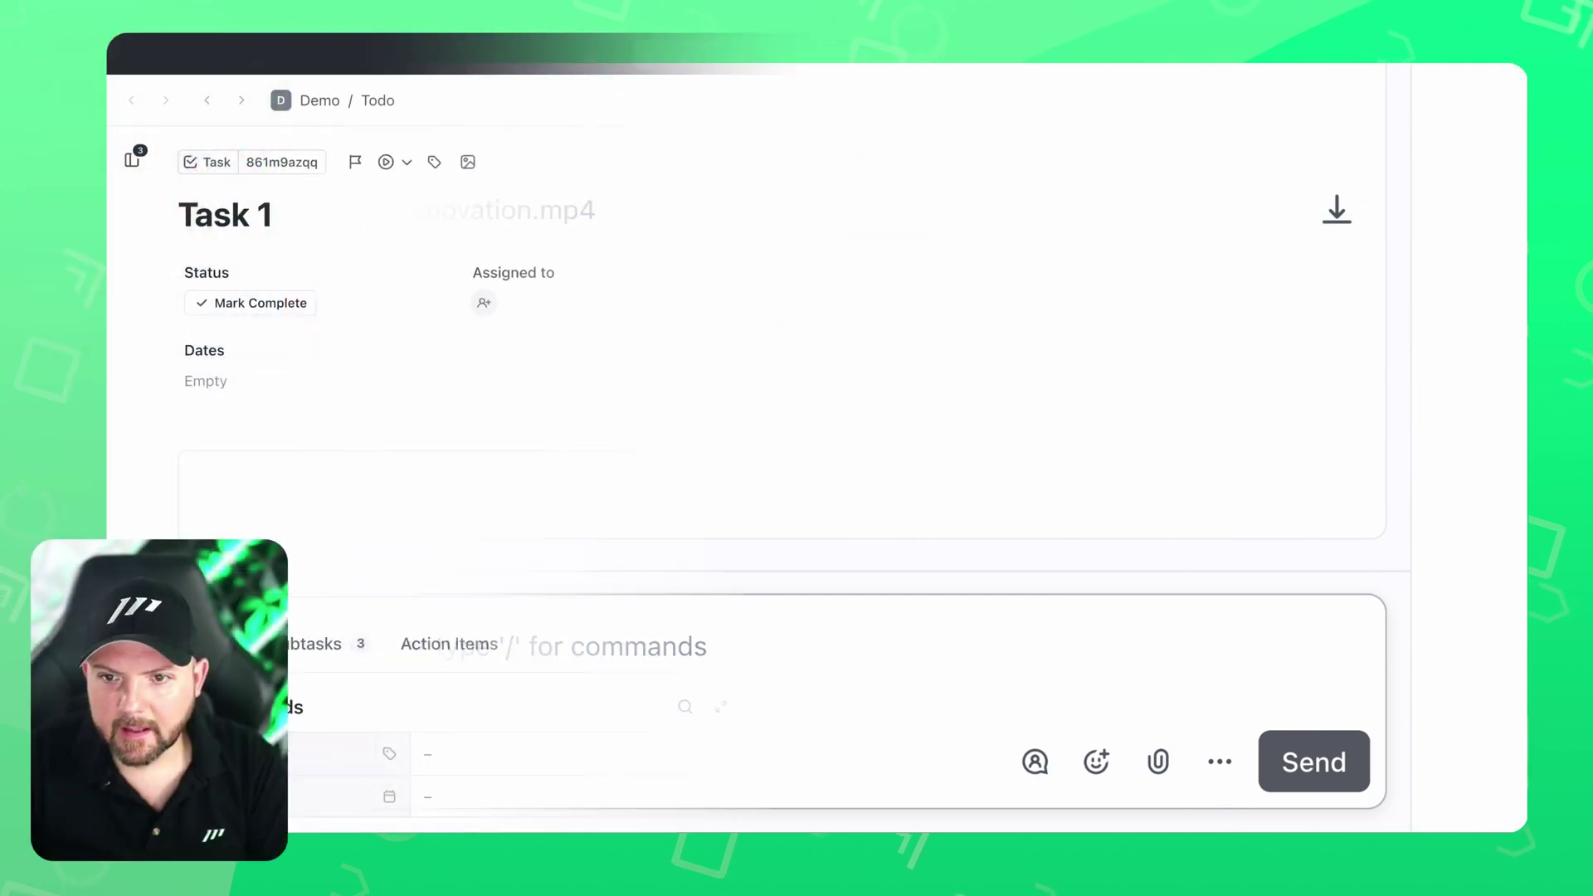
Open the posted Community Live Event banner image full-screen
{"action": "scroll", "coordinate": [1137, 498], "scroll_direction": "up", "scroll_amount": 5}
{"action": "scroll", "coordinate": [1122, 568], "scroll_direction": "down", "scroll_amount": 4}
{"action": "scroll", "coordinate": [1122, 568], "scroll_direction": "up", "scroll_amount": 1}
{"action": "left_click", "coordinate": [1144, 477]}
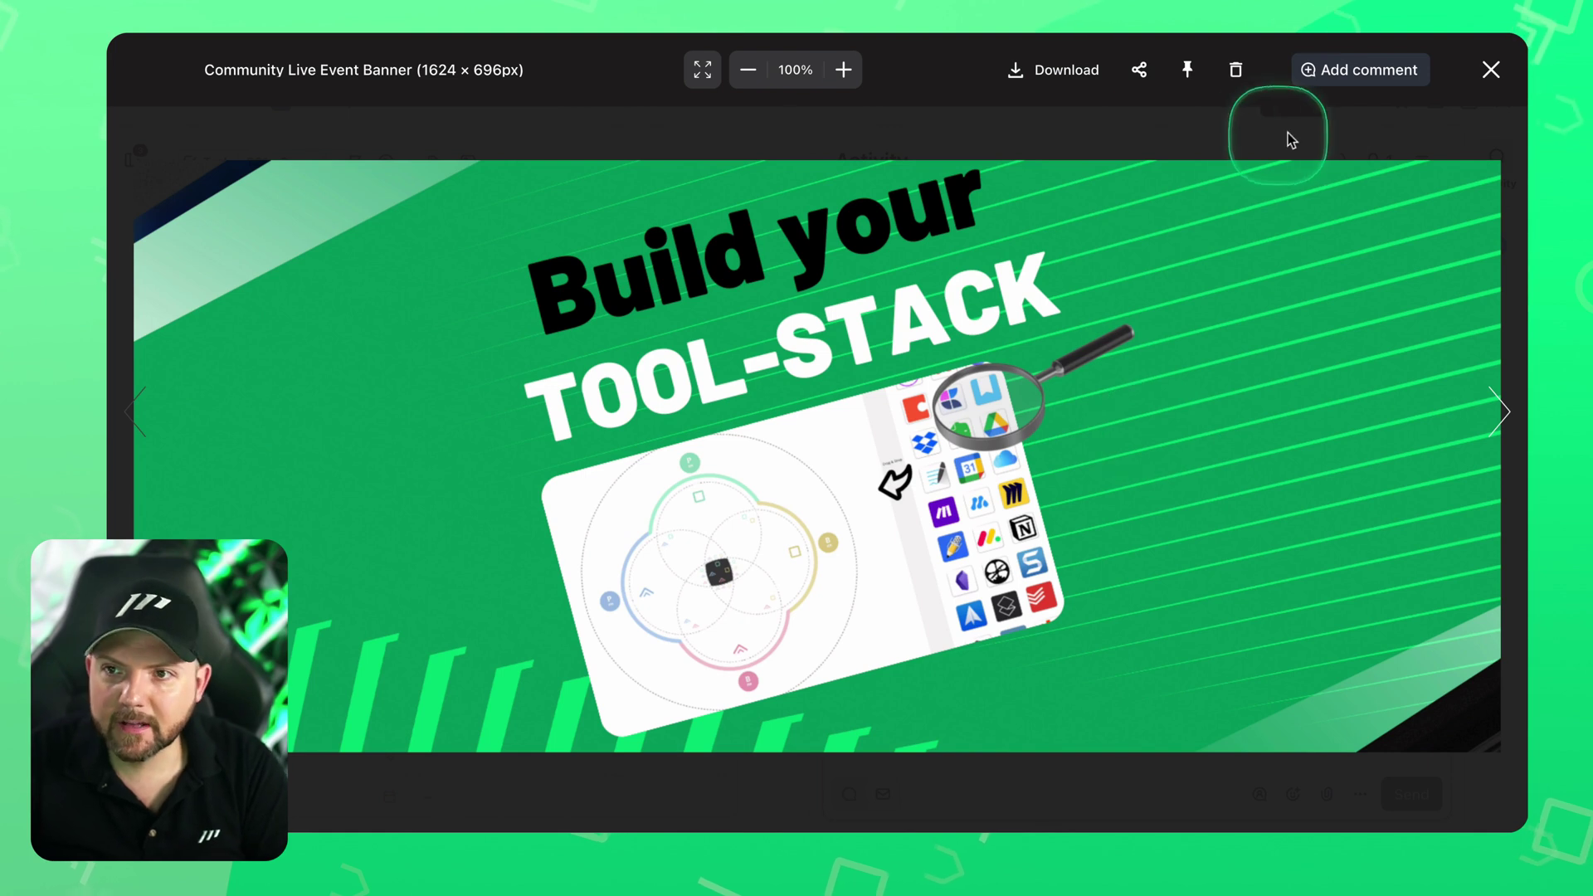
Pin a 'Use different Font' comment on the banner, assigned to me
{"action": "left_click", "coordinate": [1367, 70]}
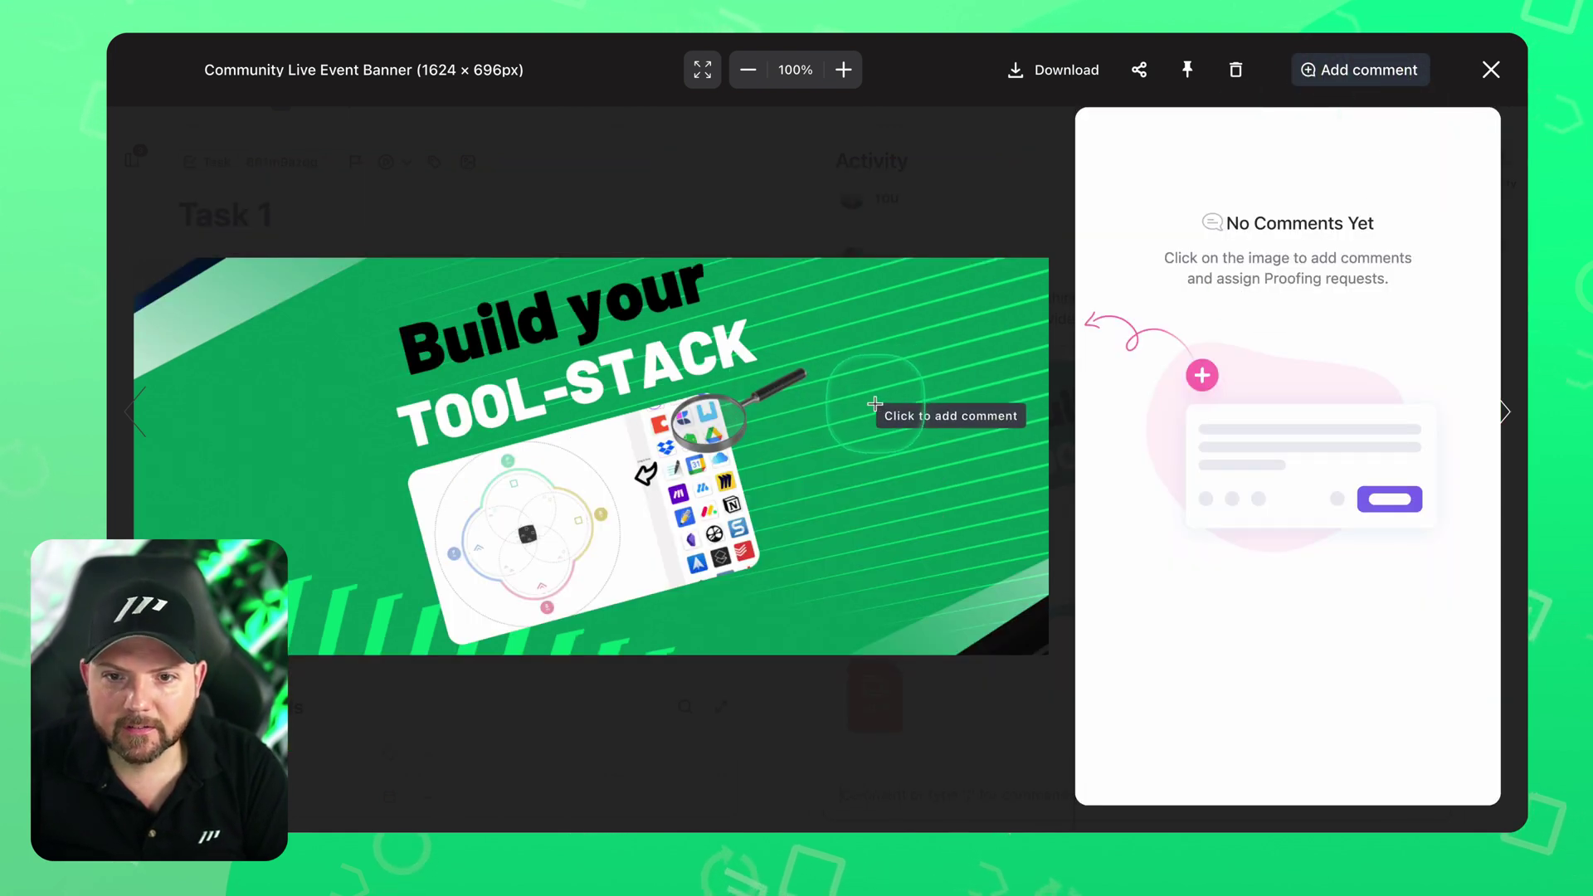
{"action": "left_click", "coordinate": [419, 351]}
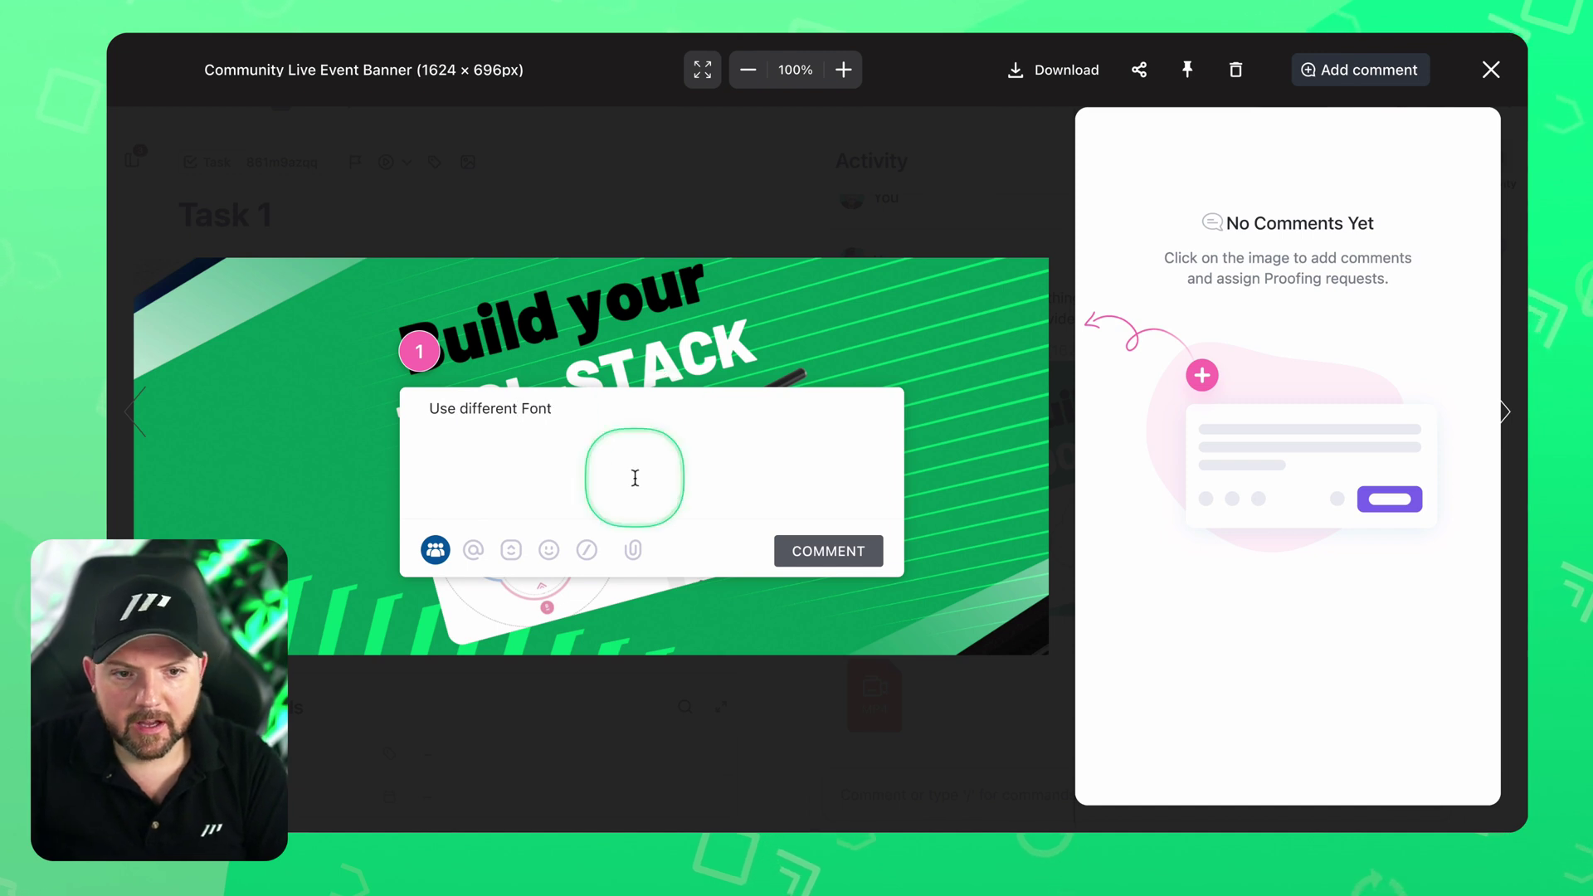
{"action": "left_click", "coordinate": [435, 550]}
{"action": "left_click", "coordinate": [575, 585]}
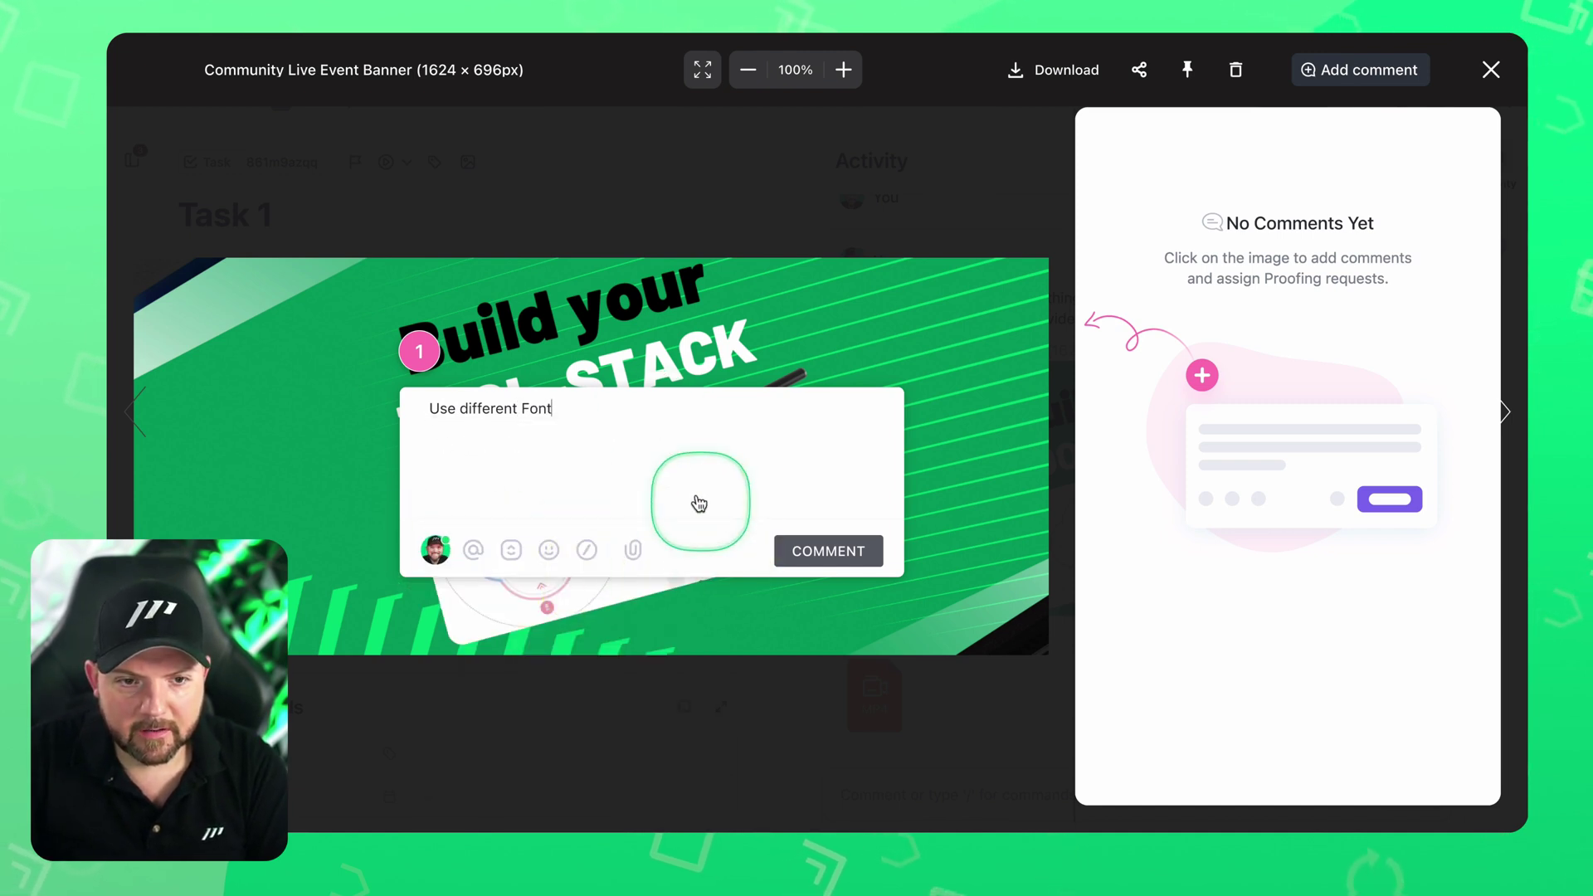
{"action": "left_click", "coordinate": [828, 551]}
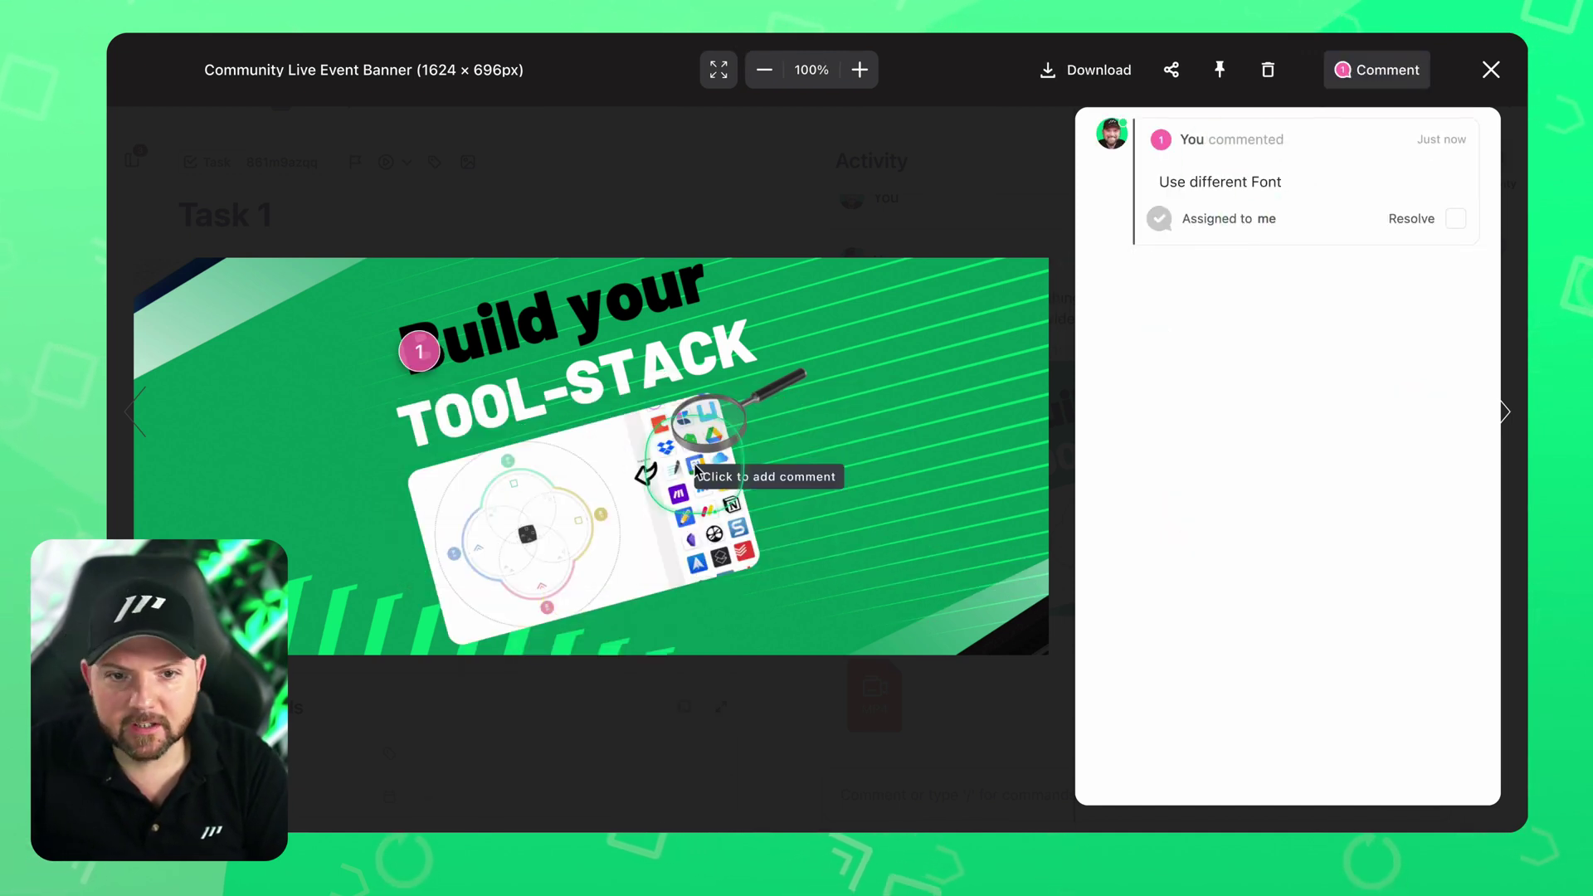
Pin a 'Too small' comment on the banner's circle diagram, assigned to me
{"action": "left_click", "coordinate": [526, 535]}
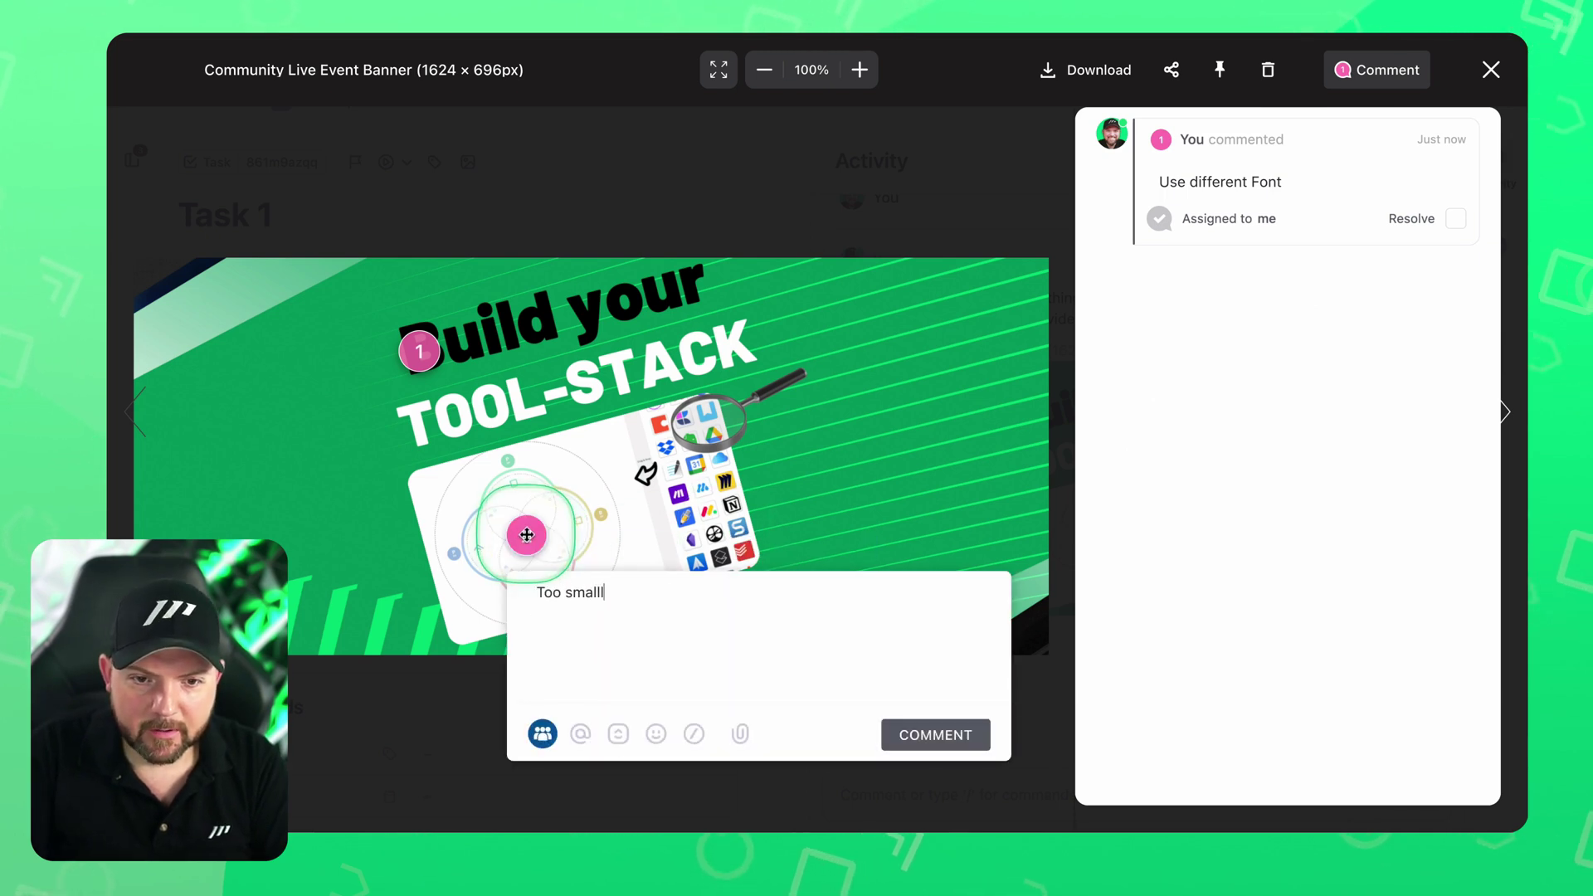
{"action": "left_click", "coordinate": [545, 747]}
{"action": "left_click", "coordinate": [601, 579]}
{"action": "left_click", "coordinate": [934, 734]}
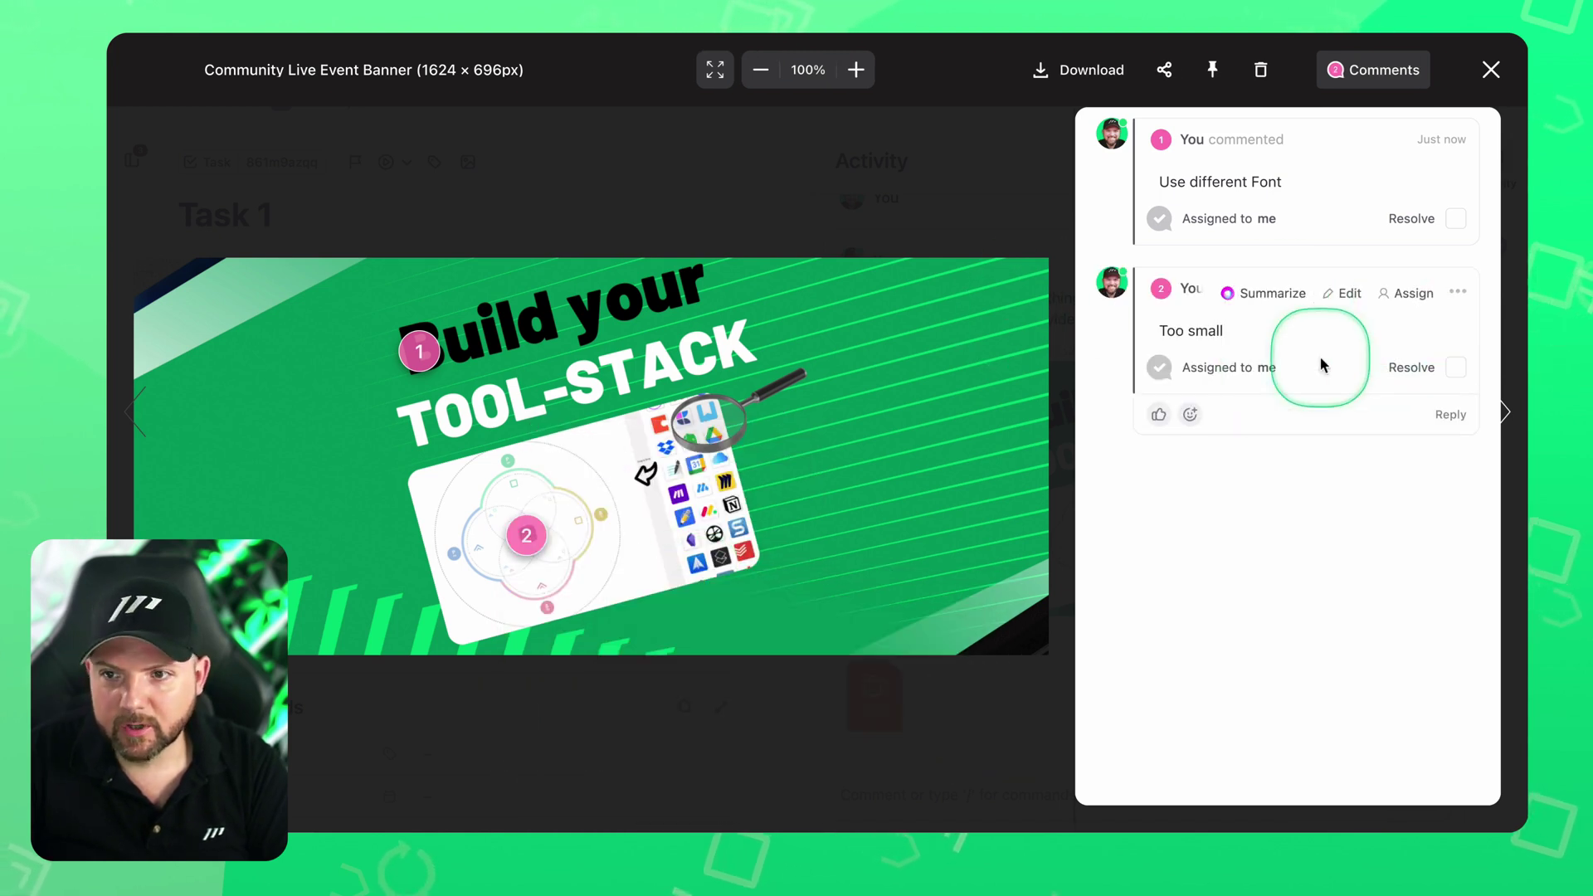
{"action": "mouse_move", "coordinate": [1231, 145]}
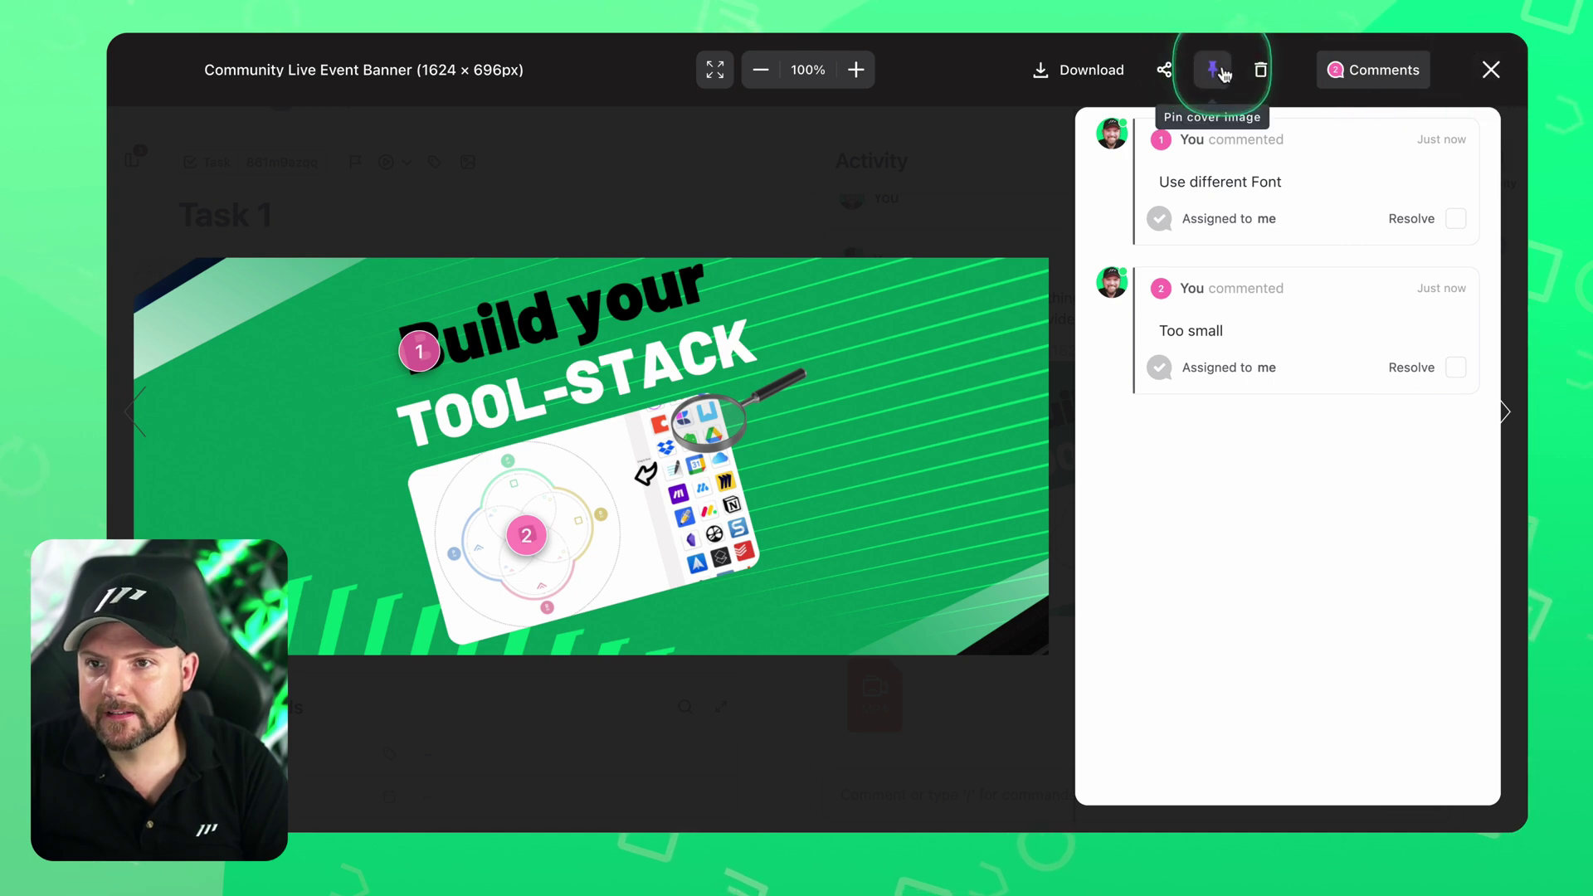
Close the image viewer and show Task 1's Action Items
{"action": "left_click", "coordinate": [1491, 70]}
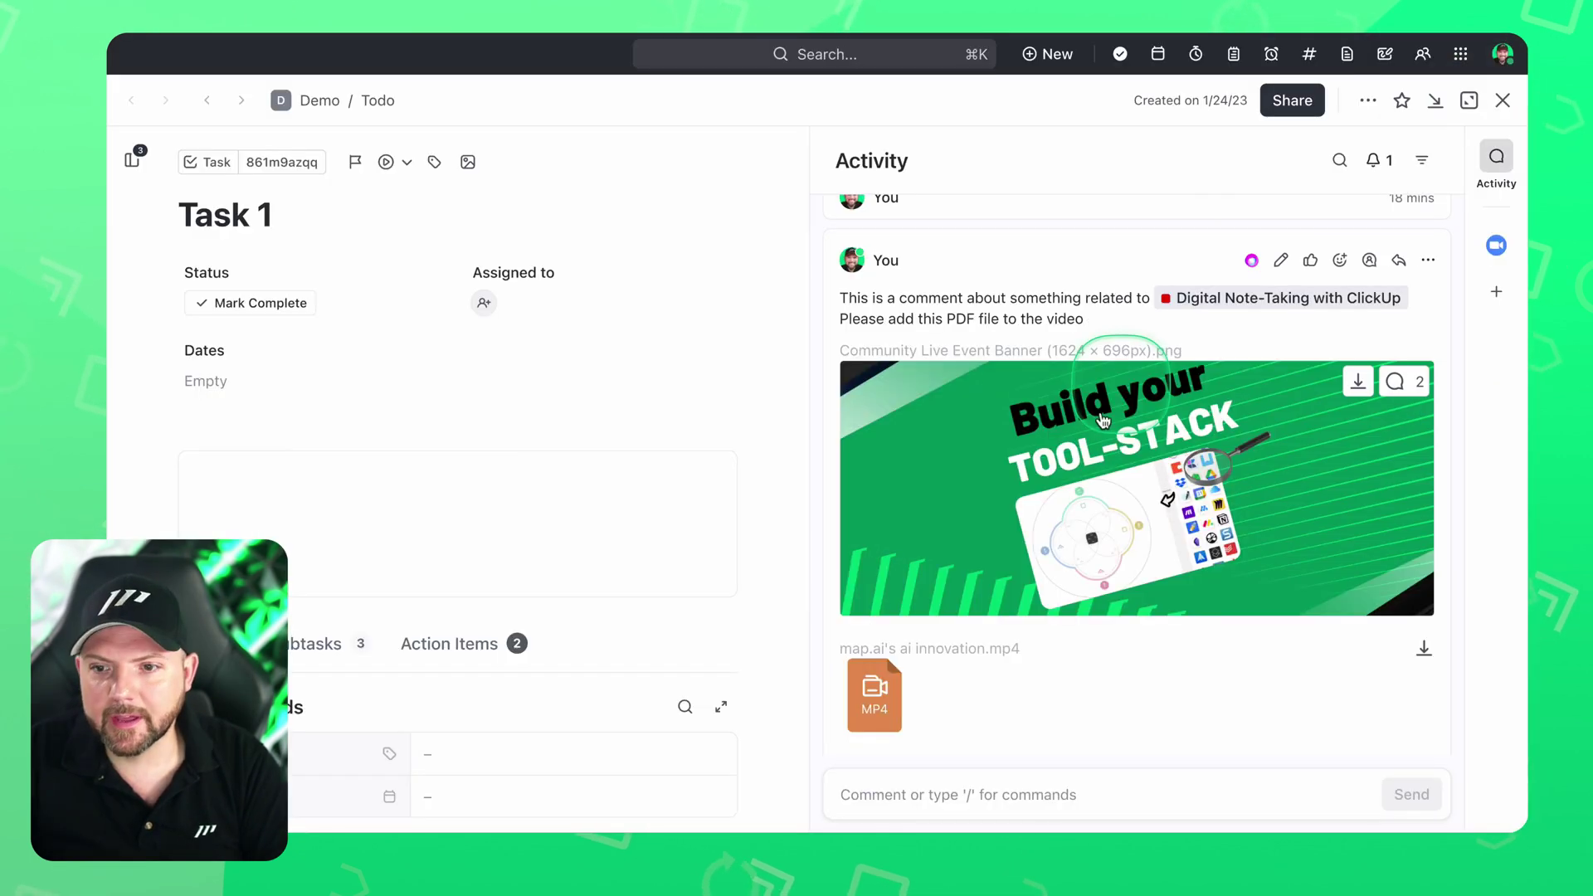
{"action": "scroll", "coordinate": [1245, 586], "scroll_direction": "down", "scroll_amount": 2}
{"action": "scroll", "coordinate": [1244, 586], "scroll_direction": "up", "scroll_amount": 2}
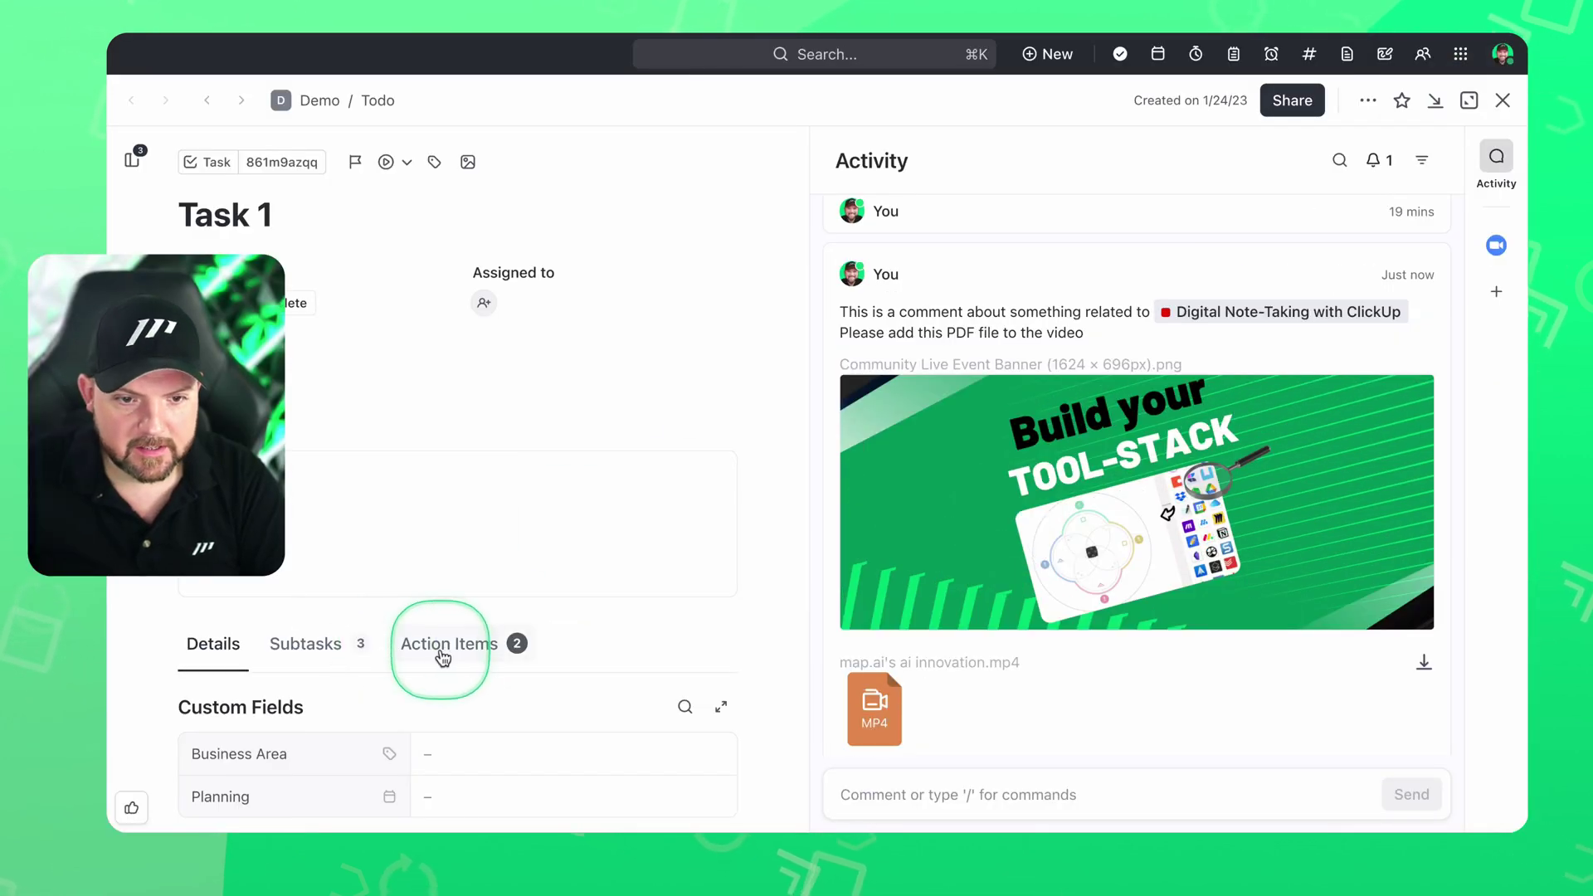
{"action": "scroll", "coordinate": [440, 658], "scroll_direction": "down", "scroll_amount": 2}
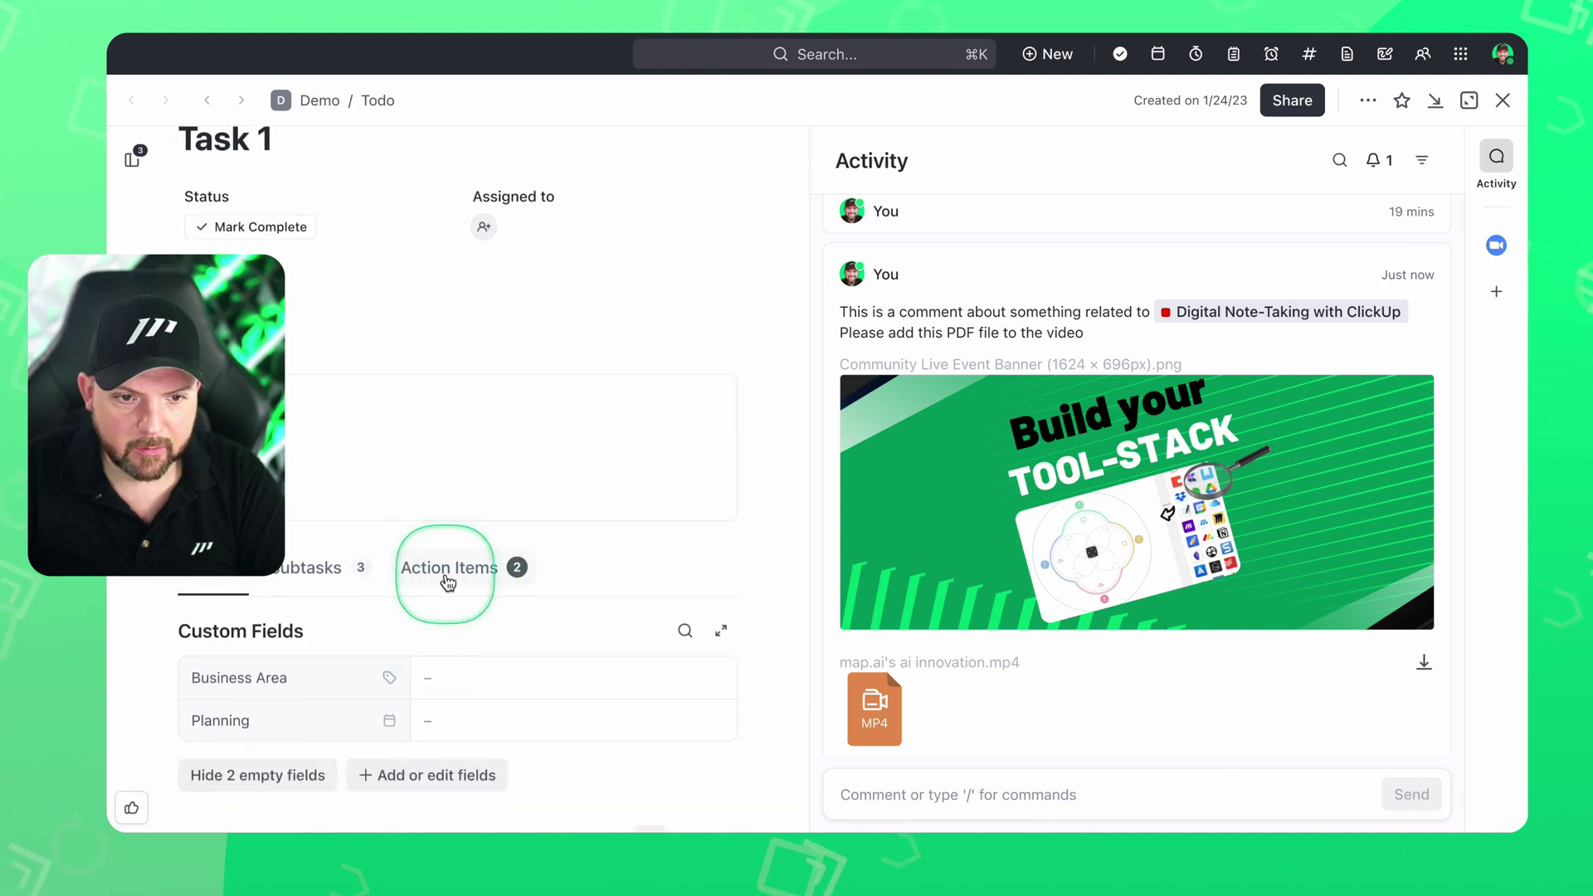
{"action": "left_click", "coordinate": [448, 567]}
Preview the banner from its assigned font comment, then open the MP4 attachment
{"action": "scroll", "coordinate": [633, 604], "scroll_direction": "down", "scroll_amount": 2}
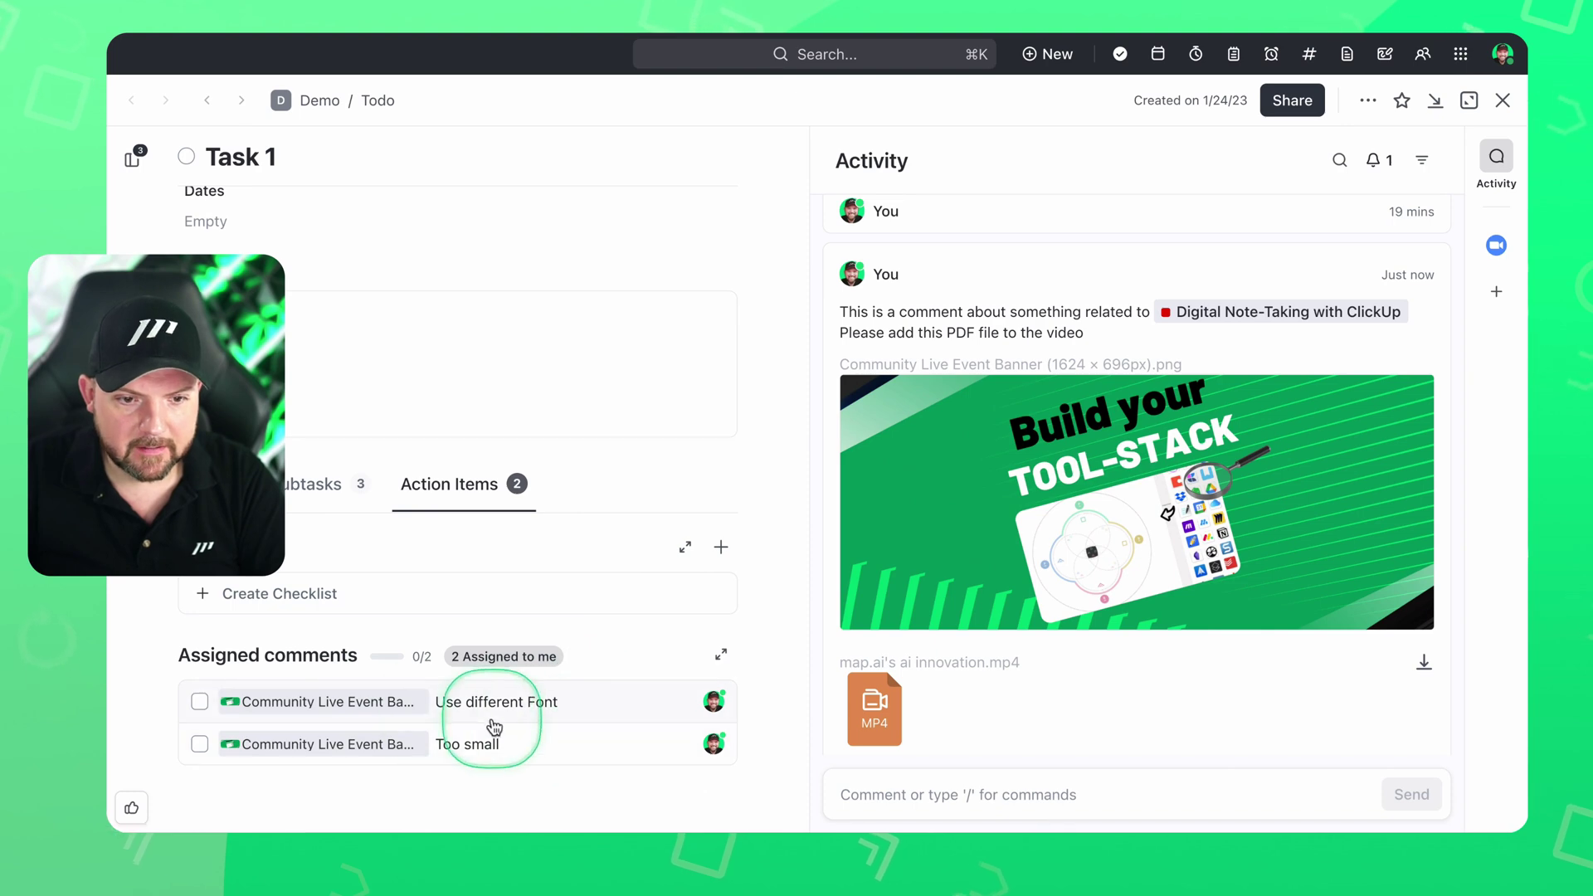
{"action": "left_click", "coordinate": [390, 704]}
{"action": "left_click", "coordinate": [357, 704]}
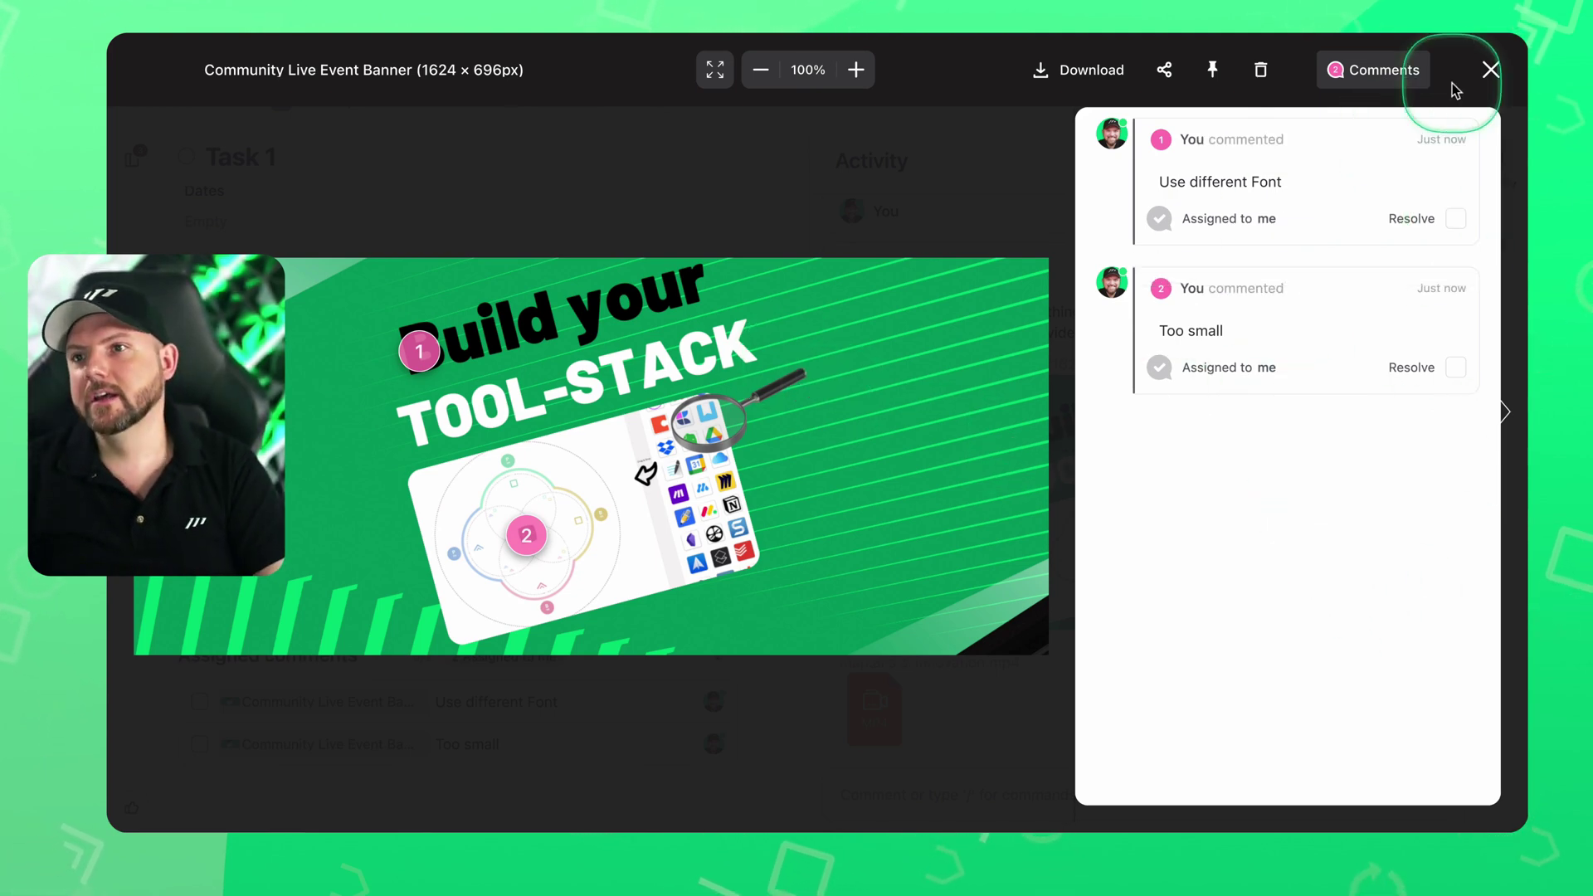
{"action": "left_click", "coordinate": [1491, 70]}
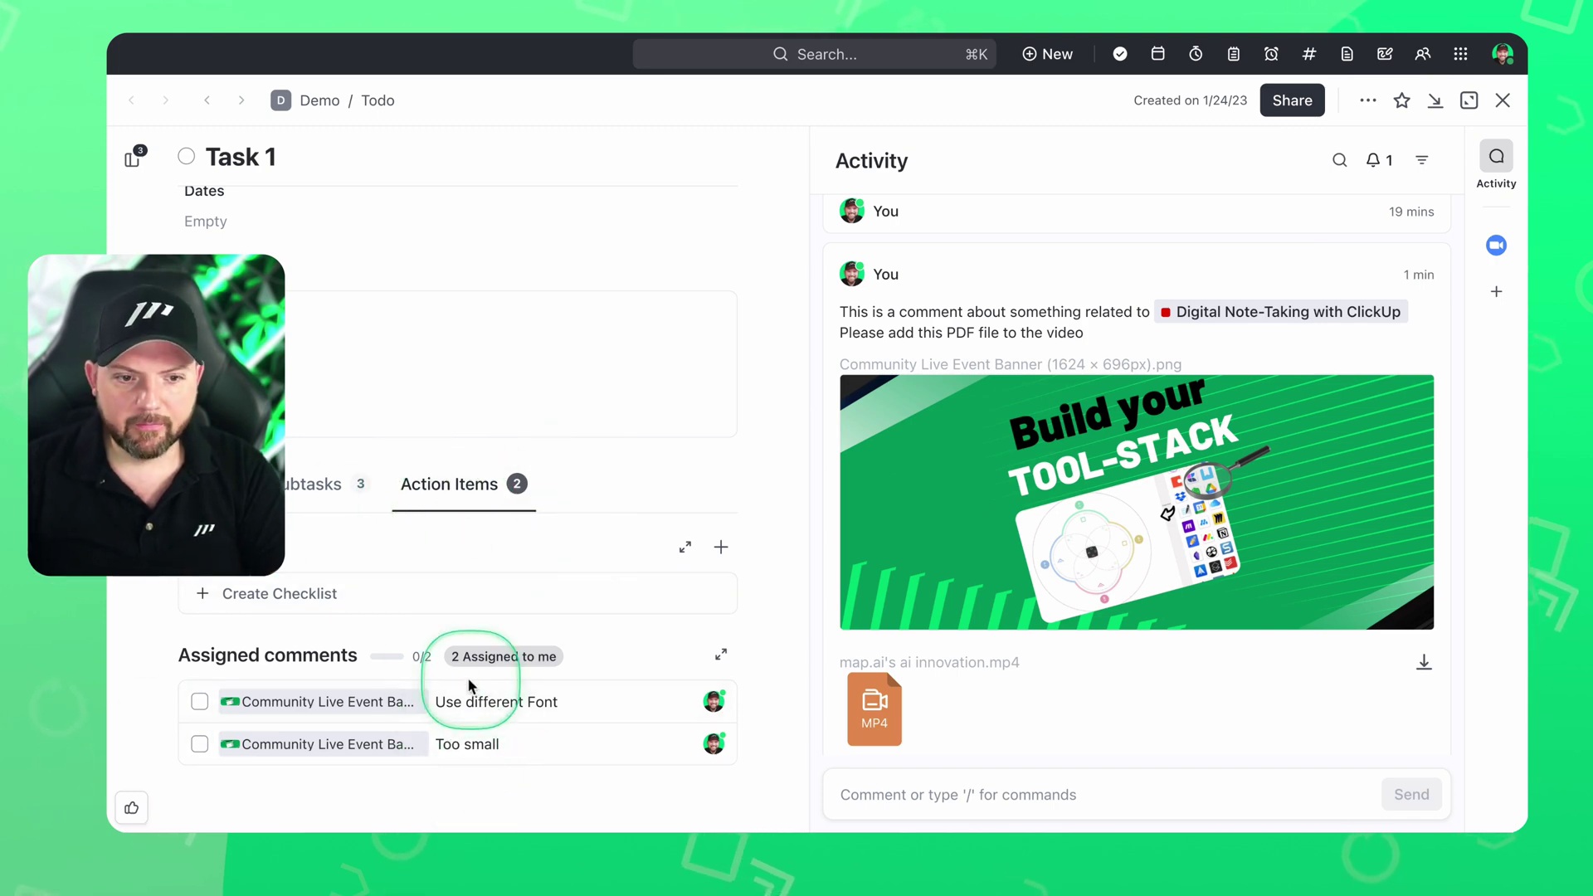
{"action": "scroll", "coordinate": [1140, 518], "scroll_direction": "up", "scroll_amount": 4}
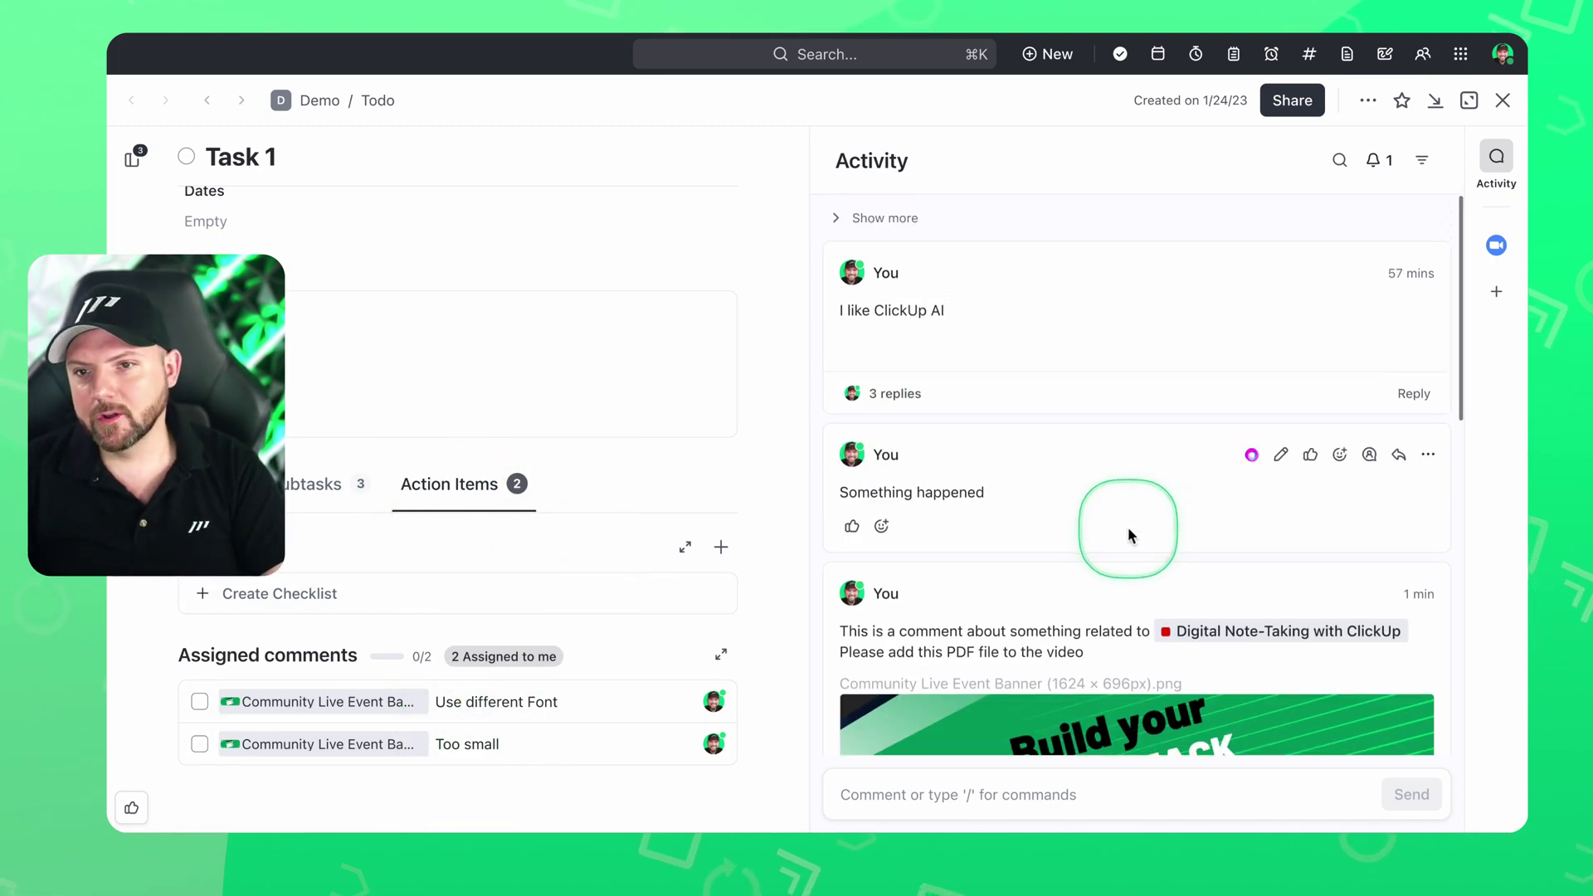
{"action": "scroll", "coordinate": [1128, 535], "scroll_direction": "down", "scroll_amount": 4}
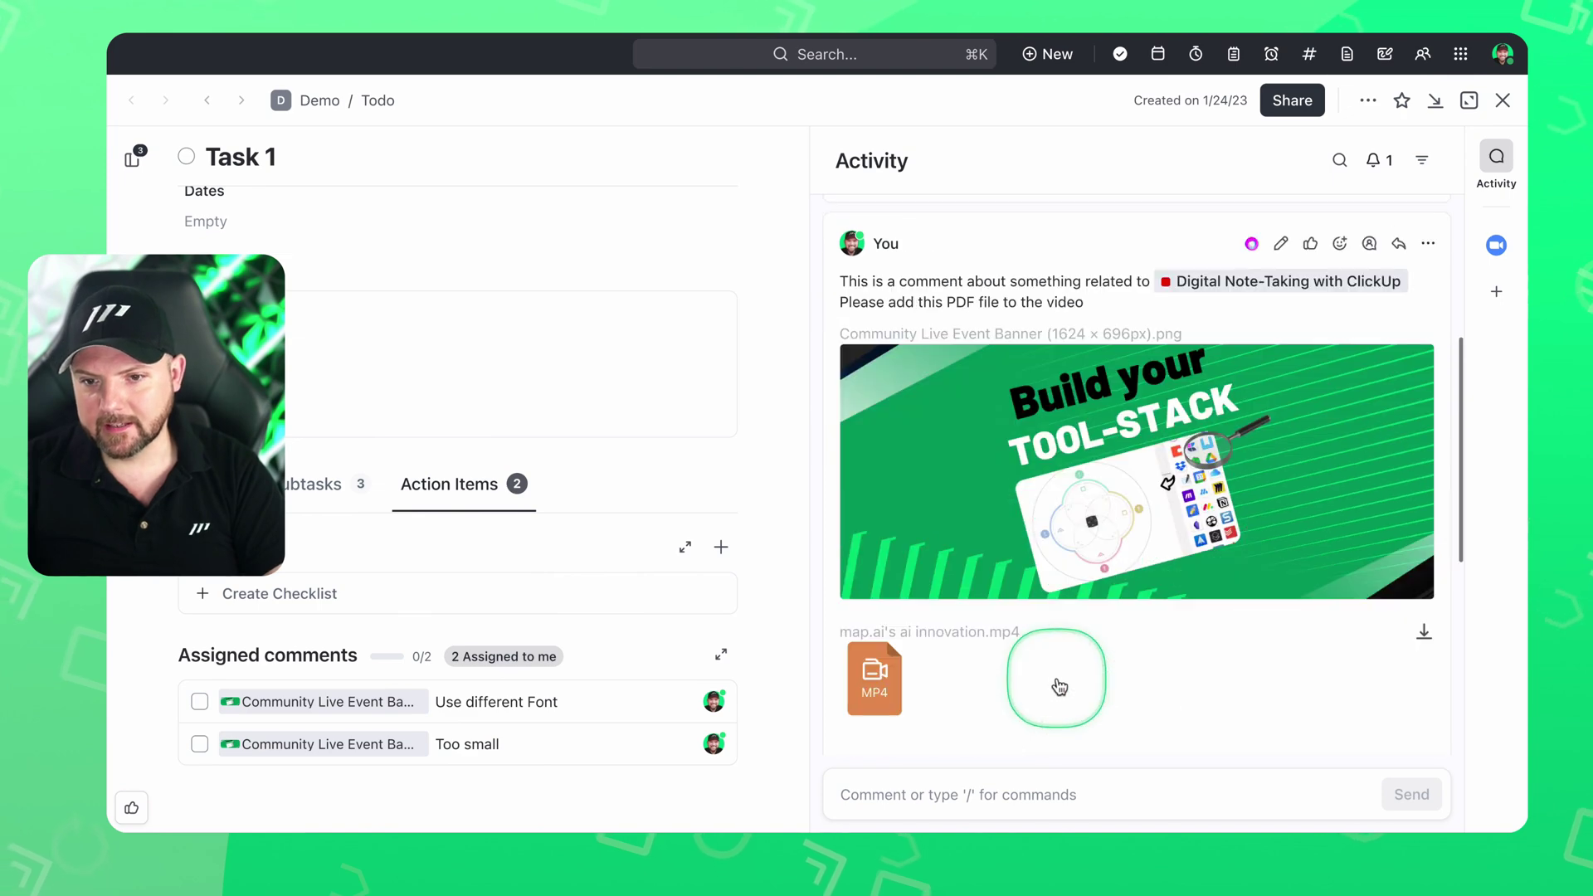
{"action": "left_click", "coordinate": [1059, 687]}
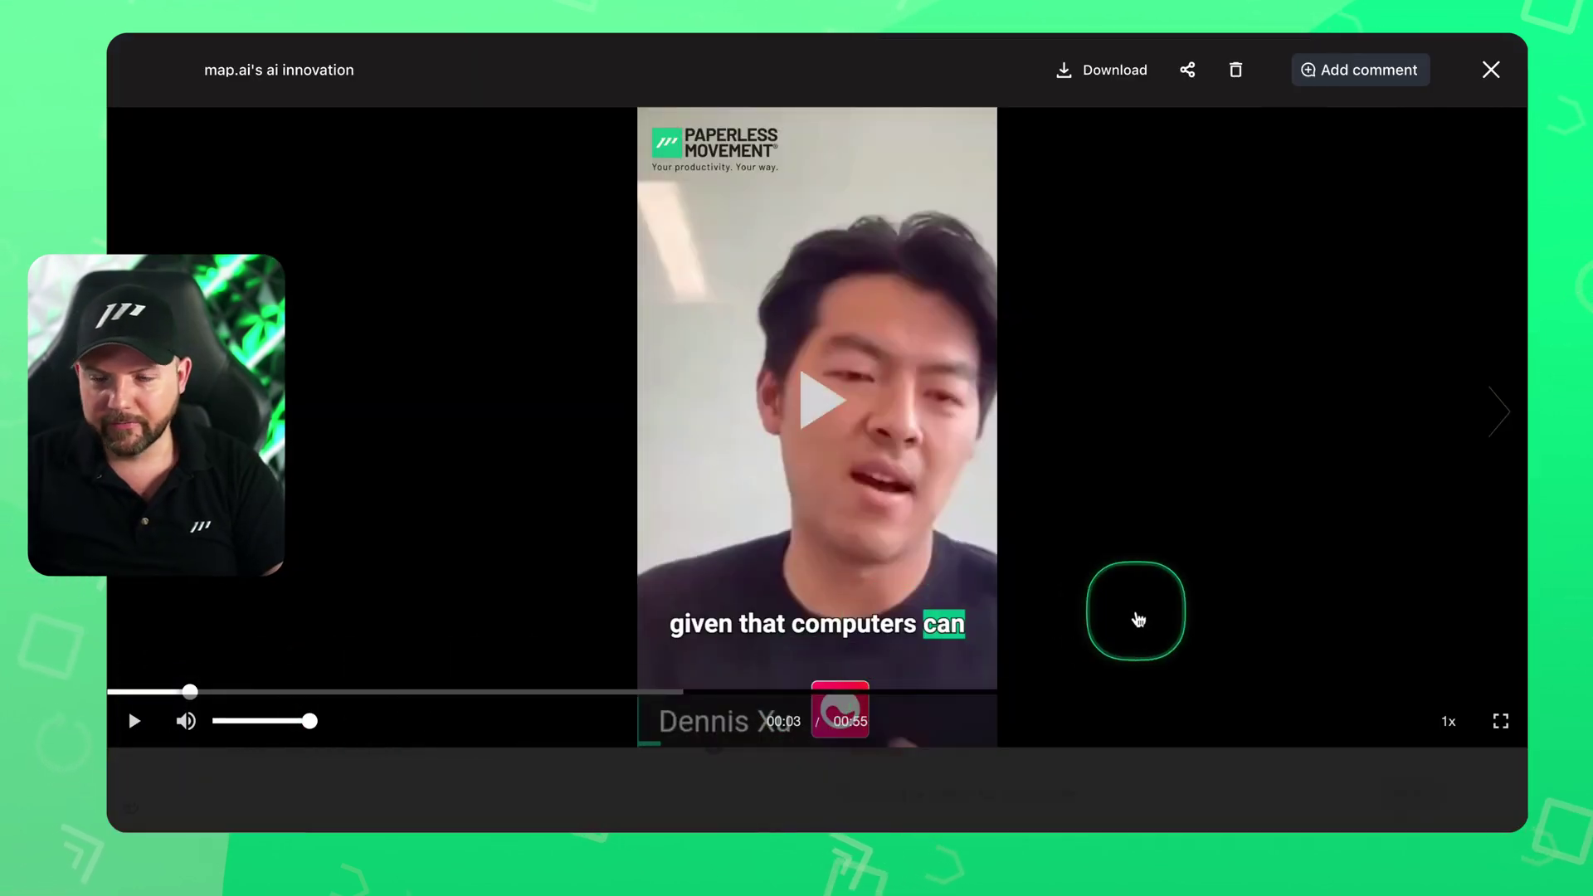
Add a 'Cut this out' note at 00:03 on the video, assigned to me
{"action": "left_click", "coordinate": [1364, 70]}
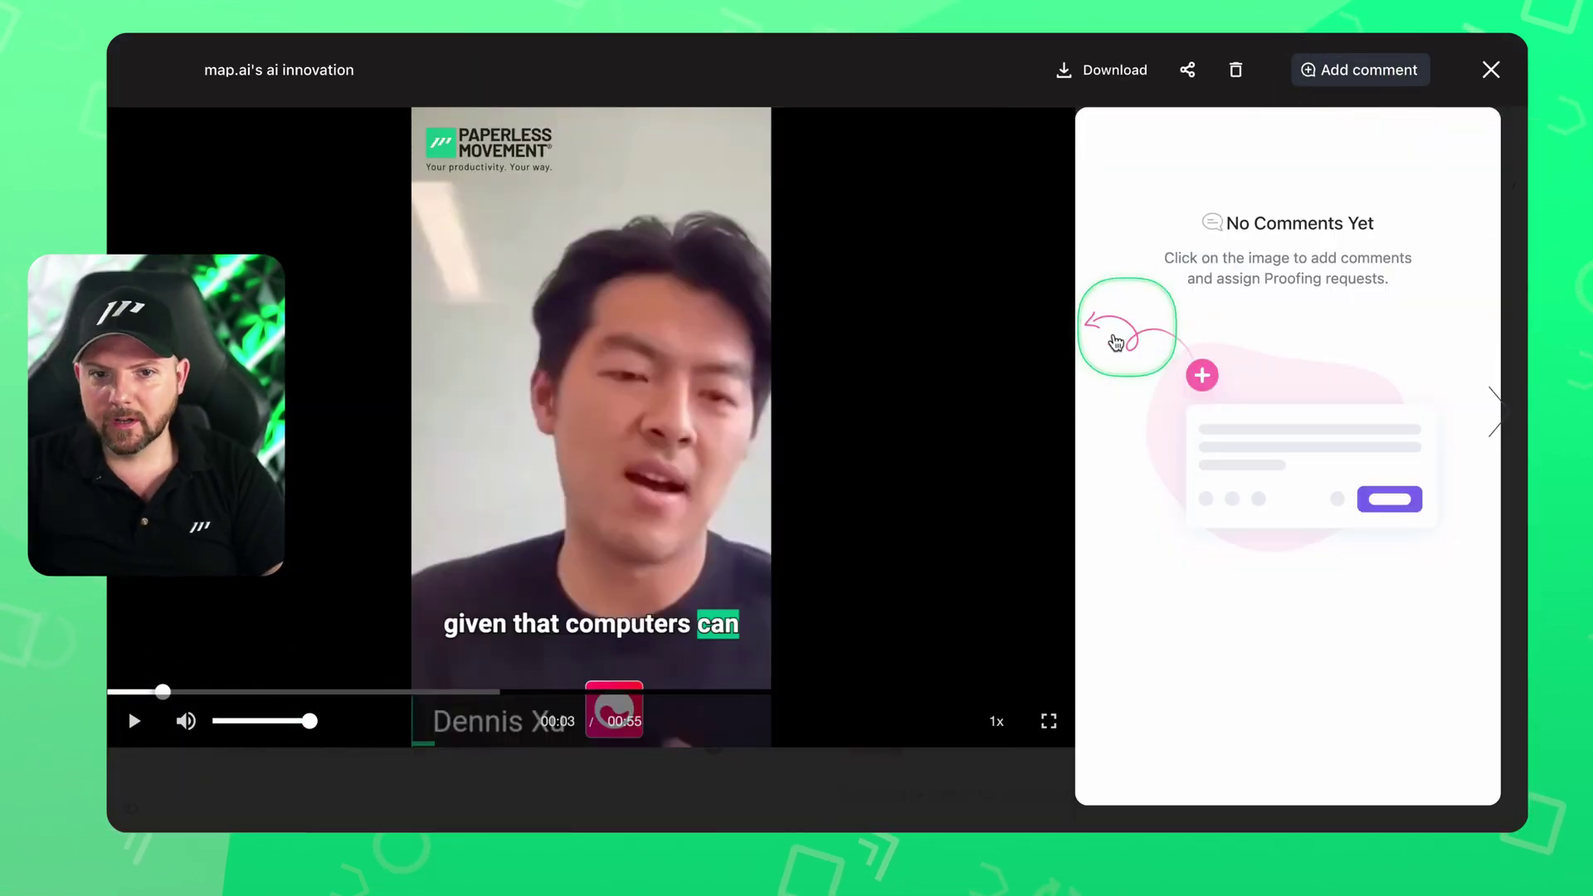
{"action": "left_click", "coordinate": [529, 338]}
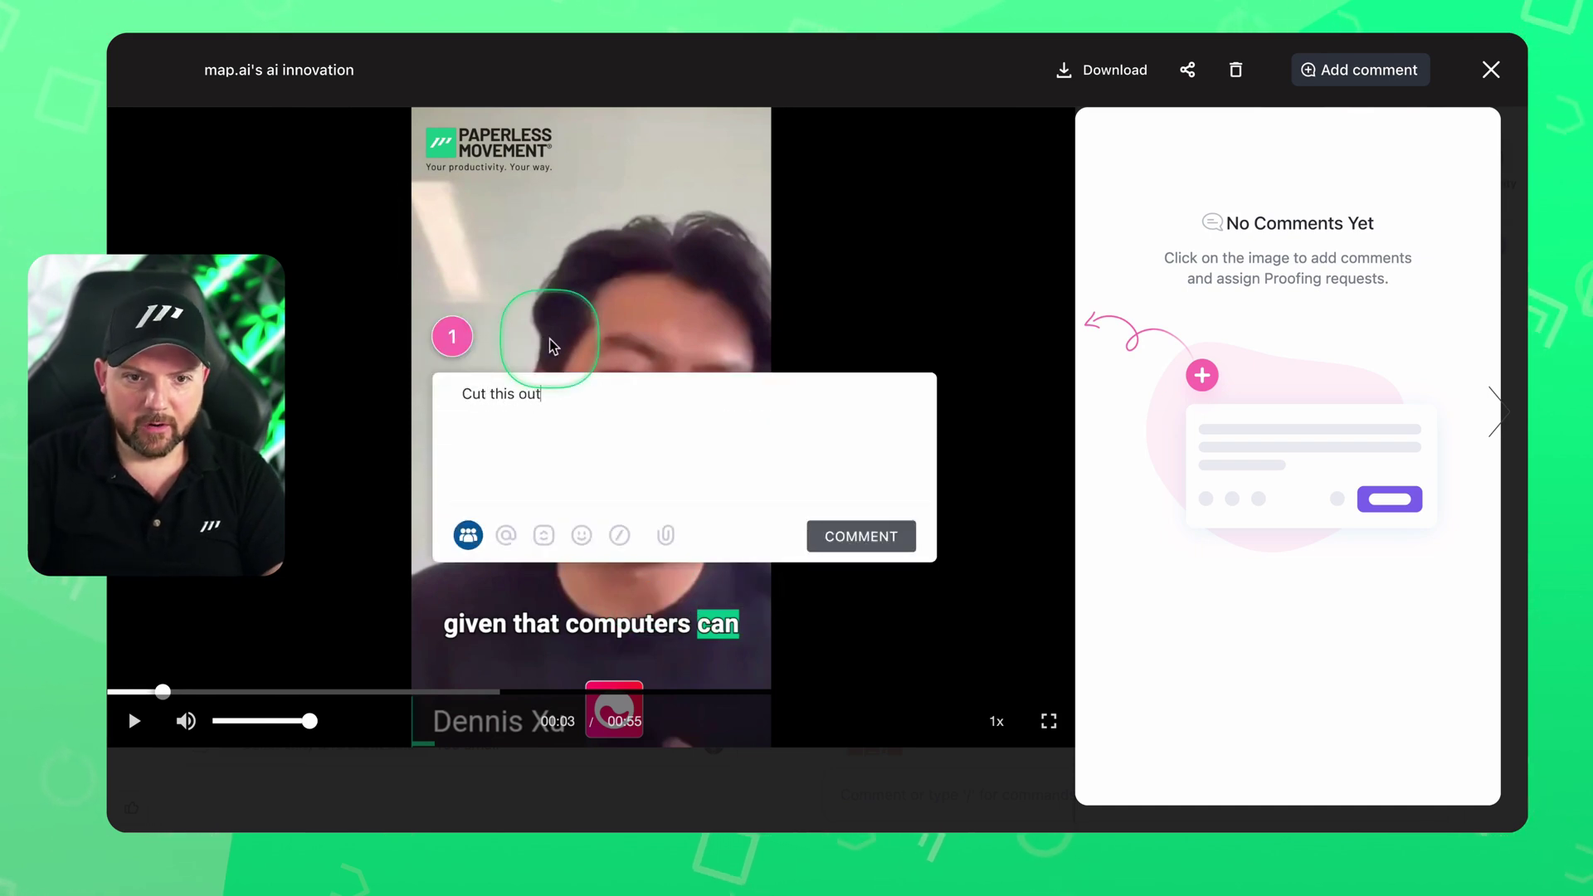
{"action": "type", "text": "Cut this out"}
{"action": "left_click", "coordinate": [469, 536]}
{"action": "left_click", "coordinate": [498, 580]}
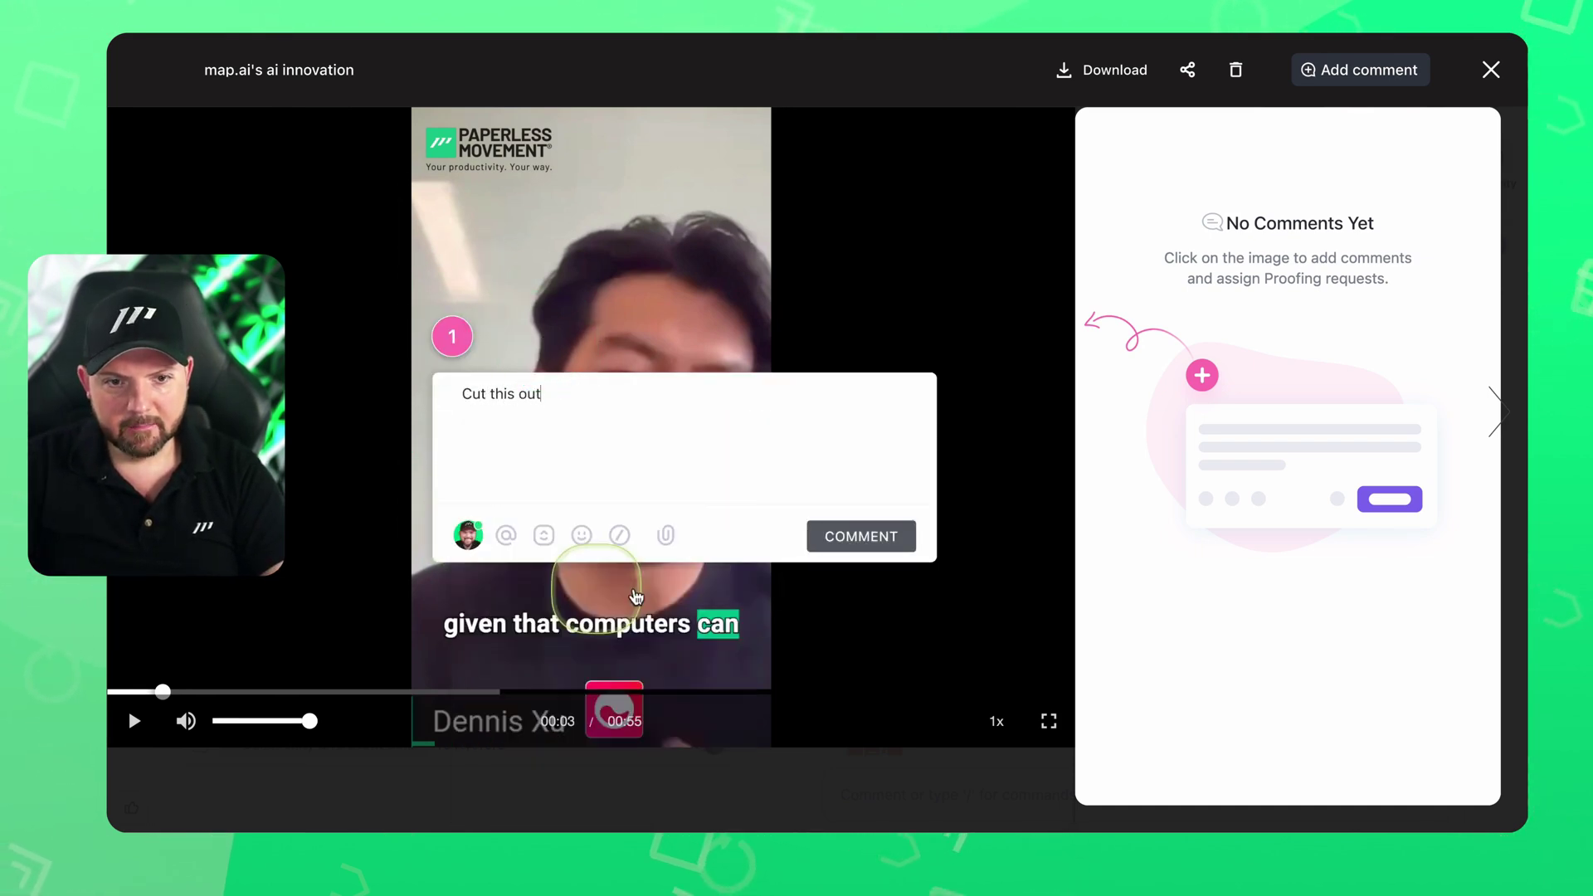
{"action": "left_click", "coordinate": [861, 536]}
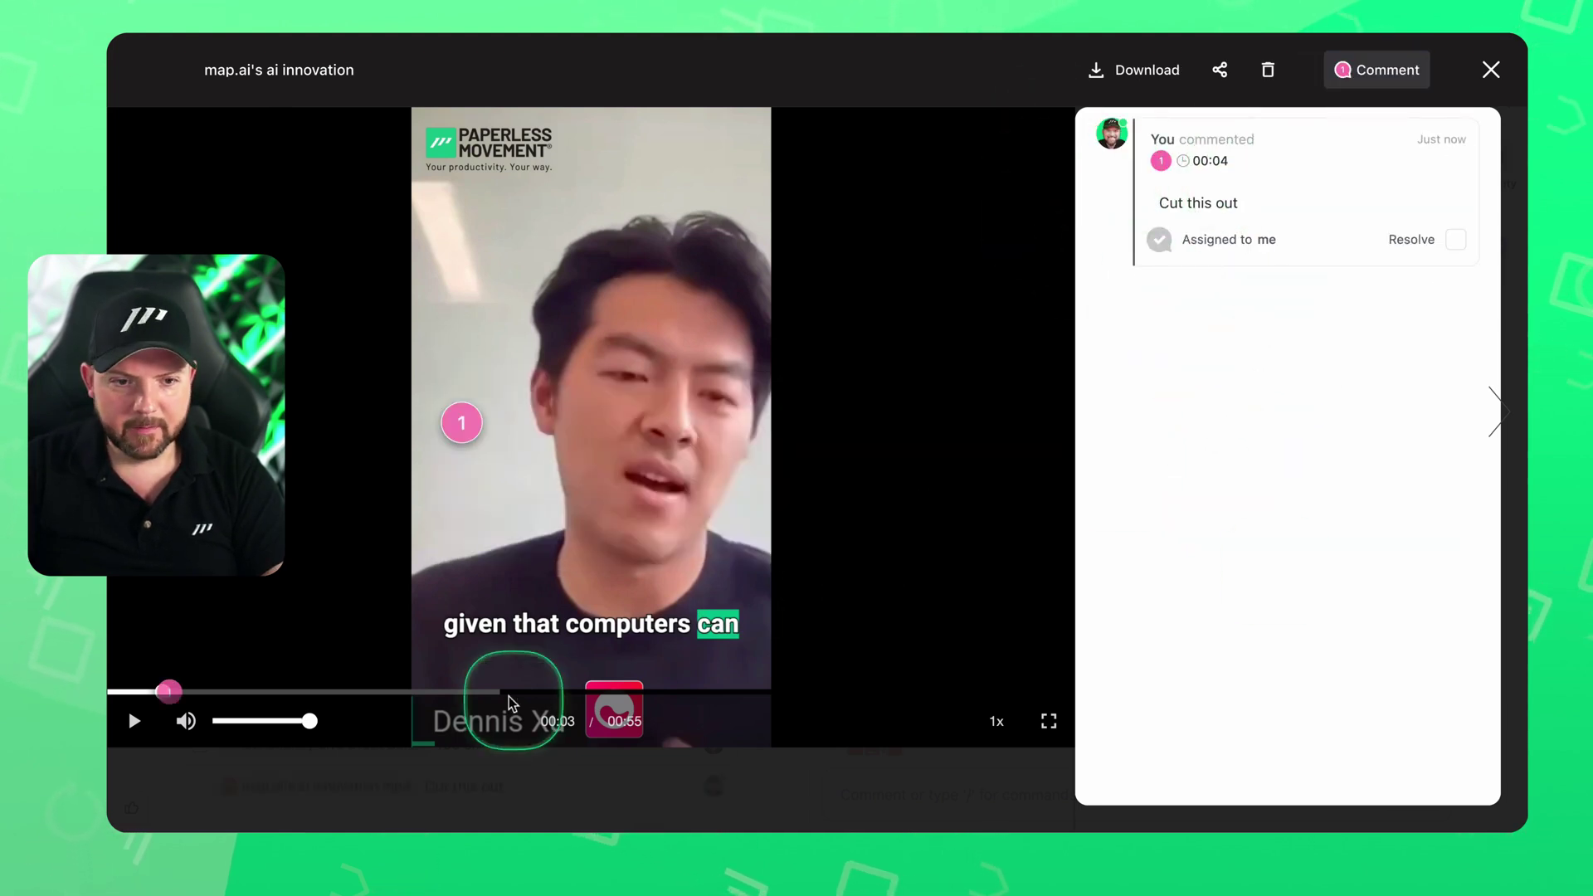
Add a 'Make this bigger' note on the video at 00:16
{"action": "left_click", "coordinate": [396, 692]}
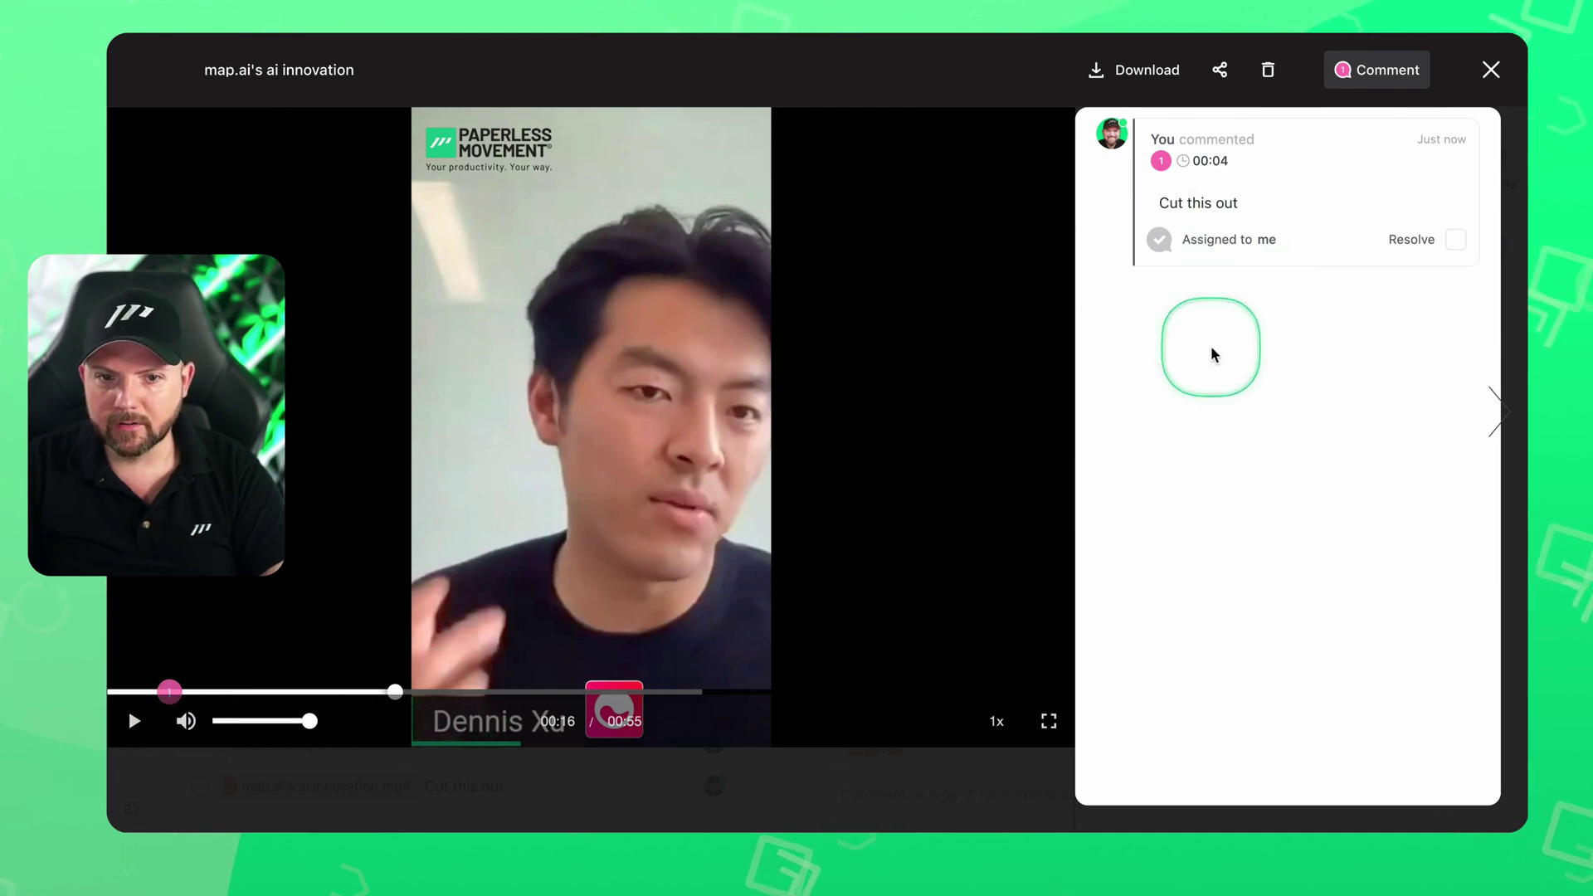
{"action": "left_click", "coordinate": [486, 517]}
{"action": "type", "text": "Make this bigger"}
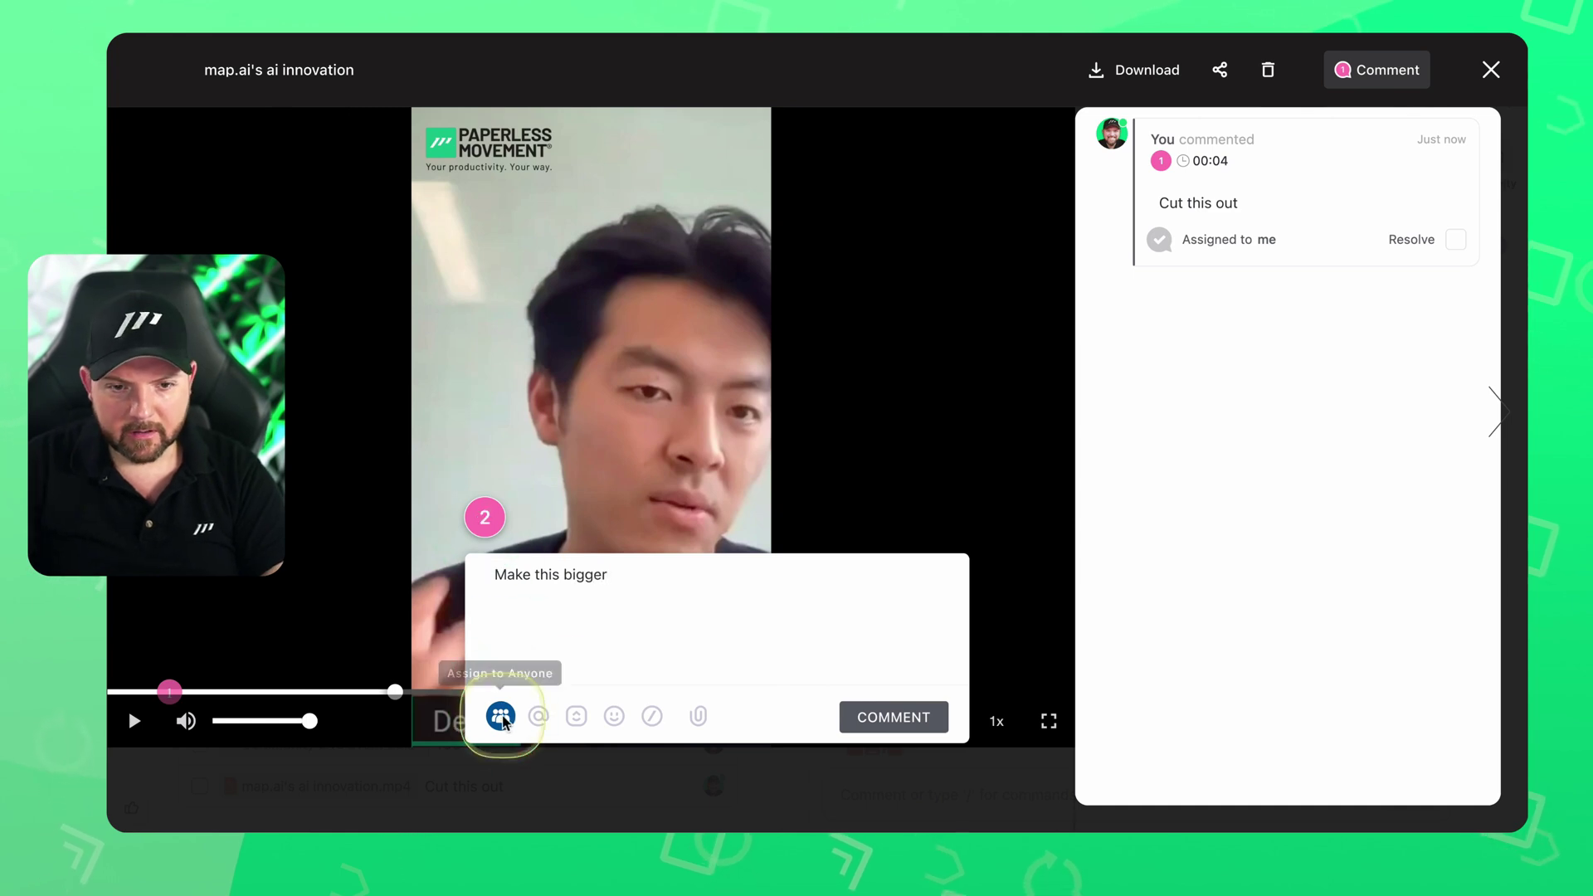
{"action": "left_click", "coordinate": [889, 715]}
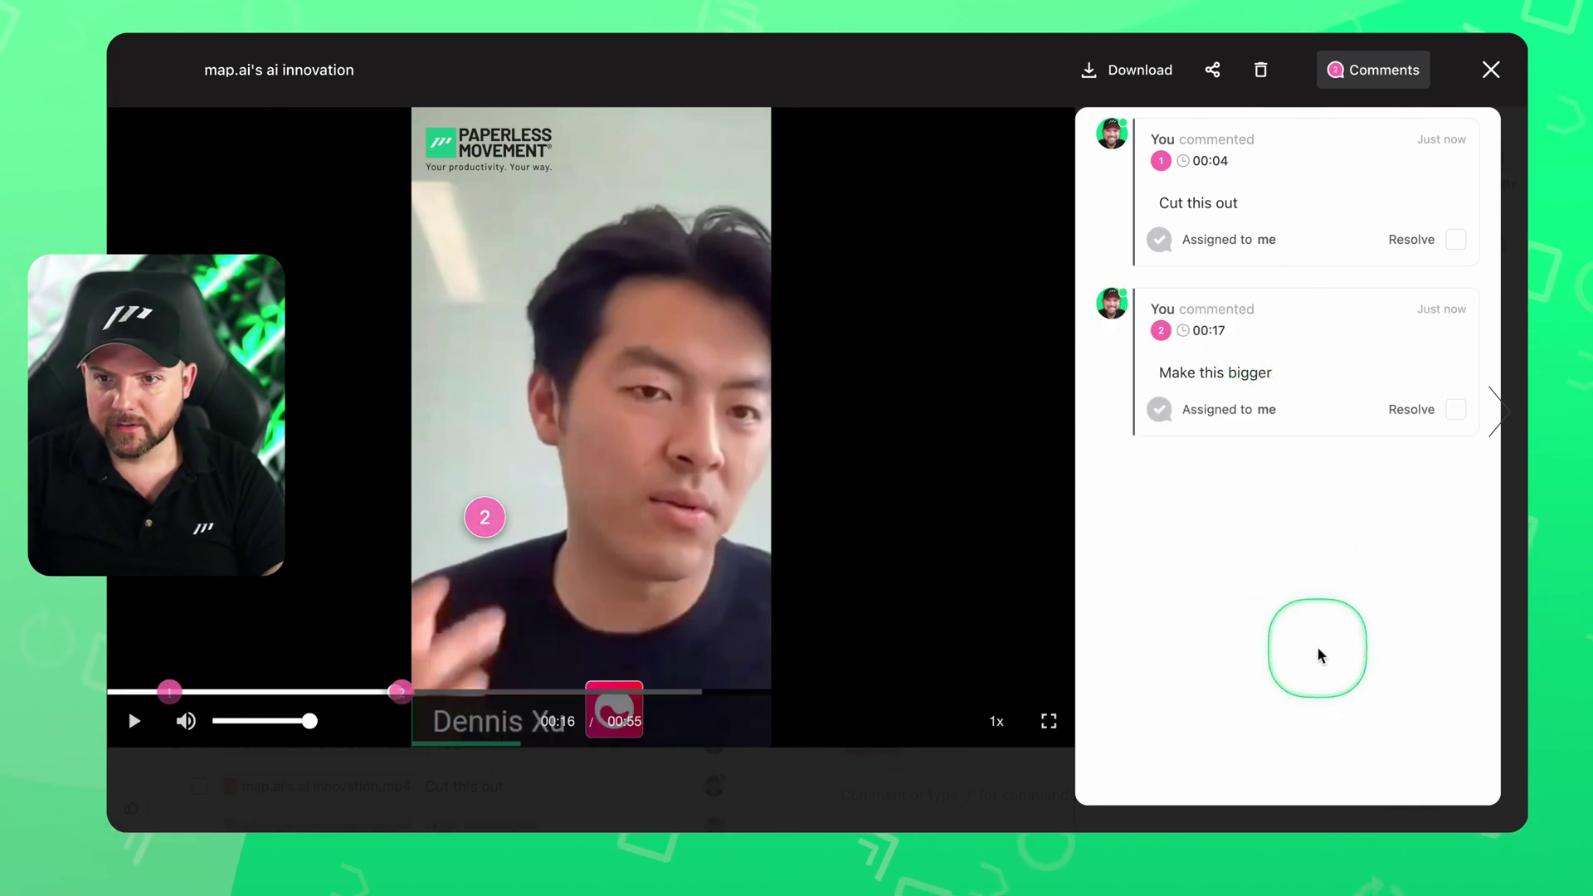
Replay the video from the first note, then close the viewer
{"action": "scroll", "coordinate": [1171, 329], "scroll_direction": "down", "scroll_amount": 1}
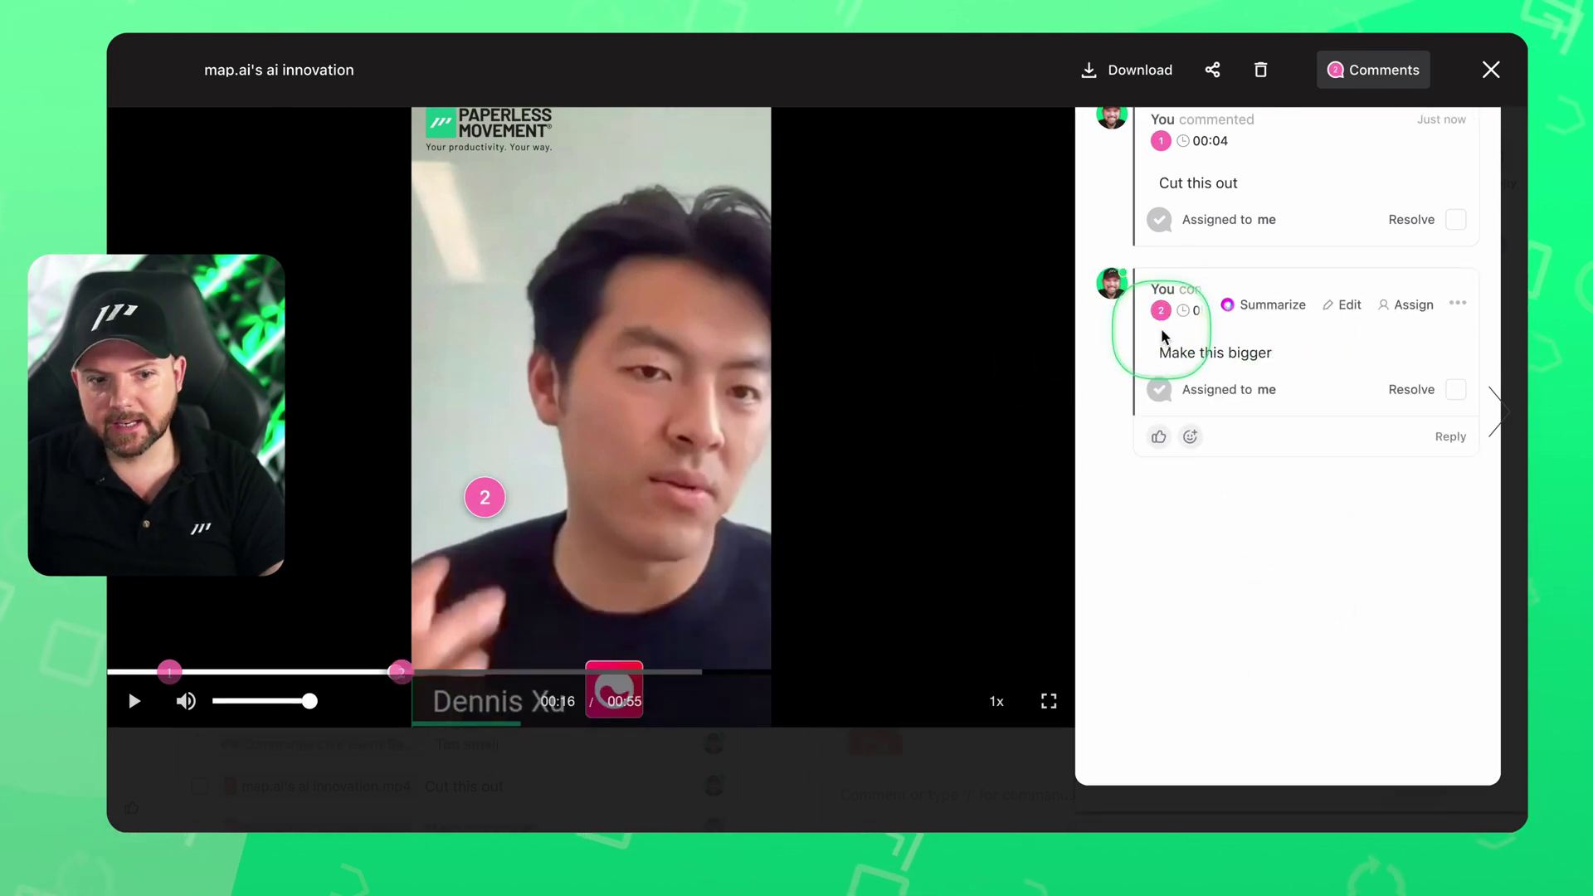
{"action": "left_click", "coordinate": [1160, 141]}
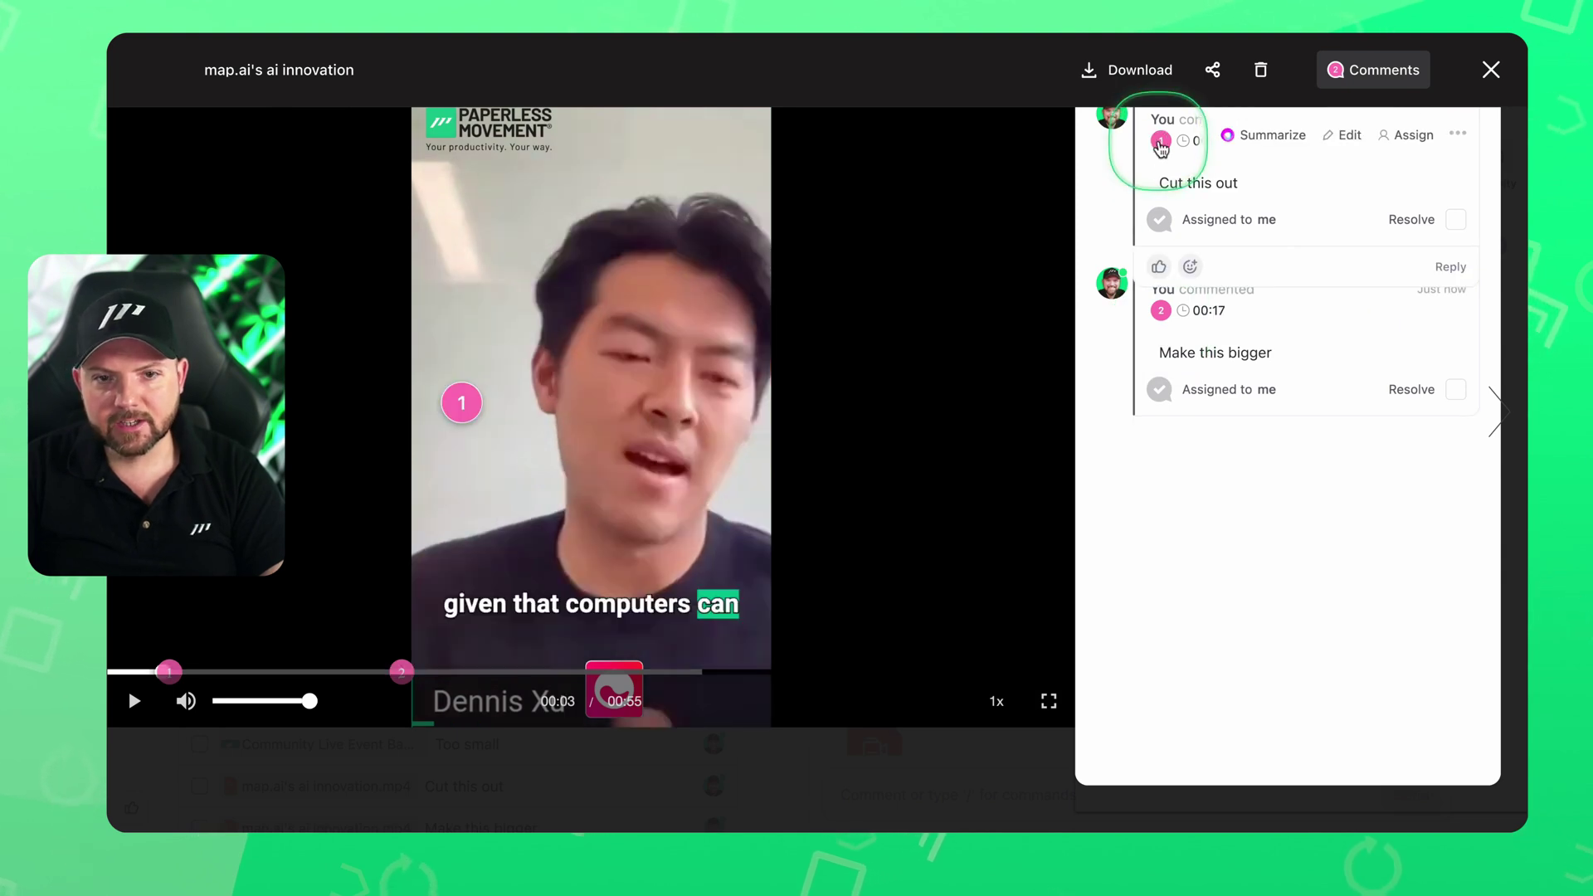
{"action": "left_click", "coordinate": [222, 730]}
{"action": "left_click", "coordinate": [138, 701]}
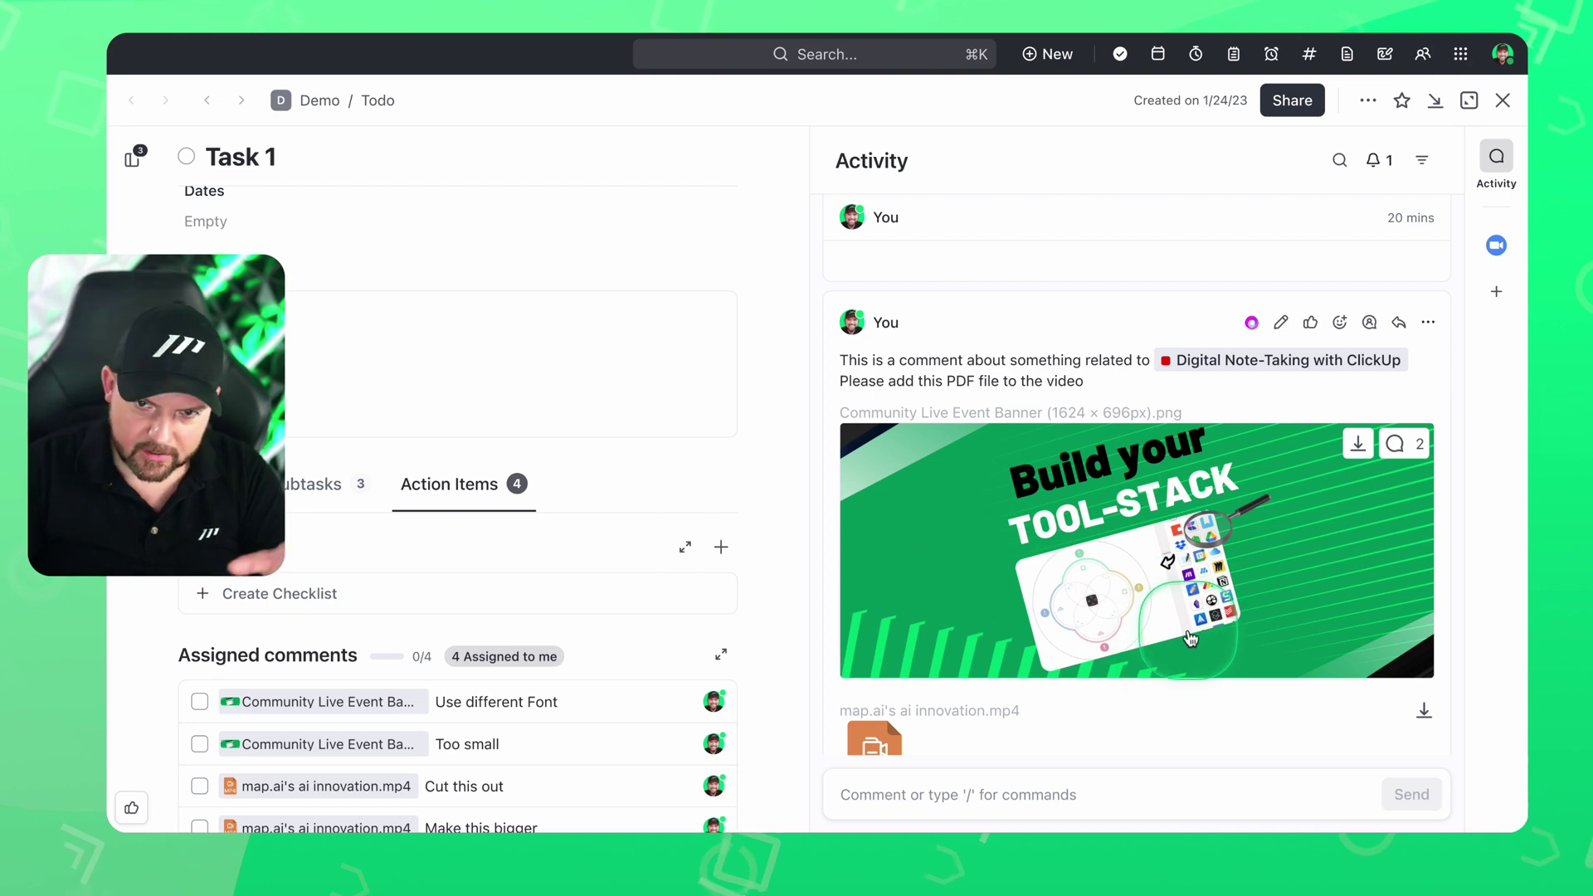
{"action": "scroll", "coordinate": [1191, 639], "scroll_direction": "down", "scroll_amount": 3}
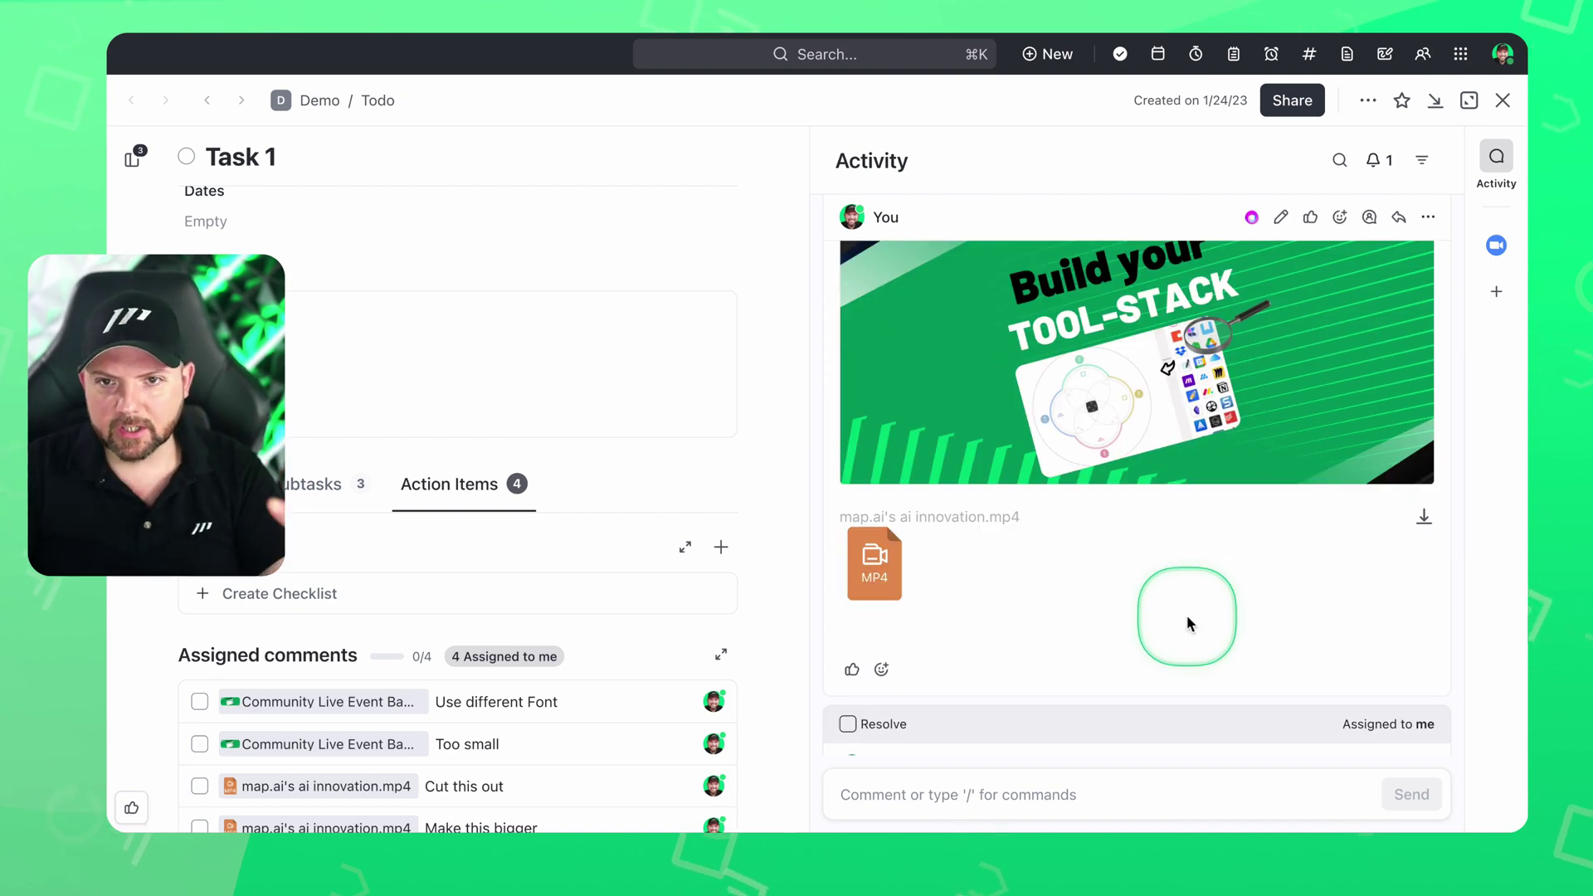
{"action": "scroll", "coordinate": [1027, 523], "scroll_direction": "up", "scroll_amount": 6}
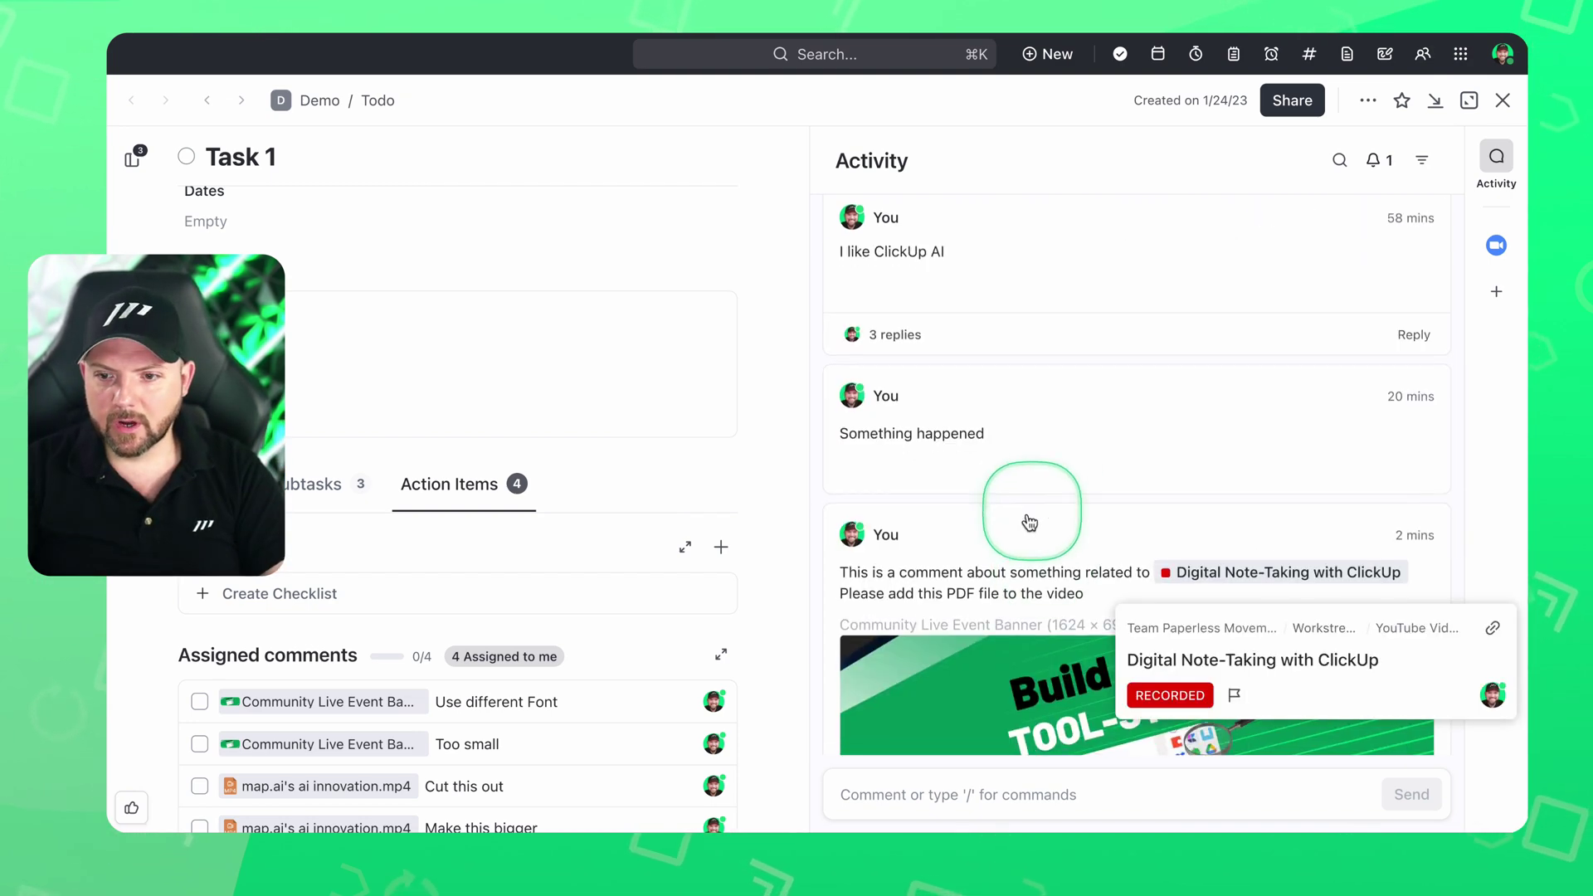
{"action": "scroll", "coordinate": [1312, 587], "scroll_direction": "down", "scroll_amount": 5}
{"action": "scroll", "coordinate": [1306, 590], "scroll_direction": "up", "scroll_amount": 1}
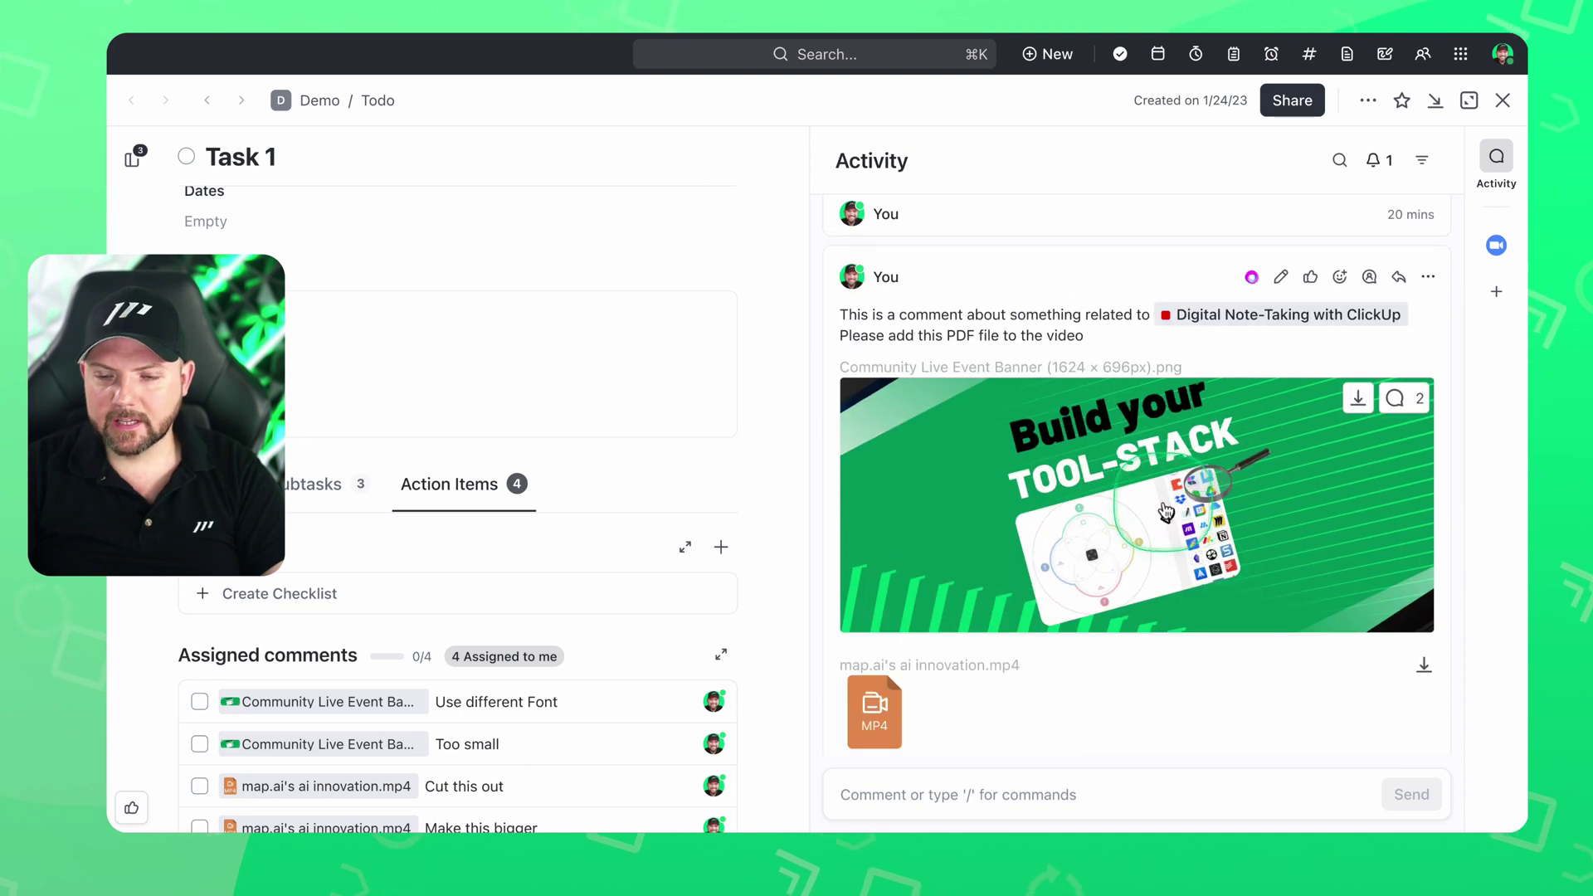
{"action": "scroll", "coordinate": [1123, 663], "scroll_direction": "down", "scroll_amount": 5}
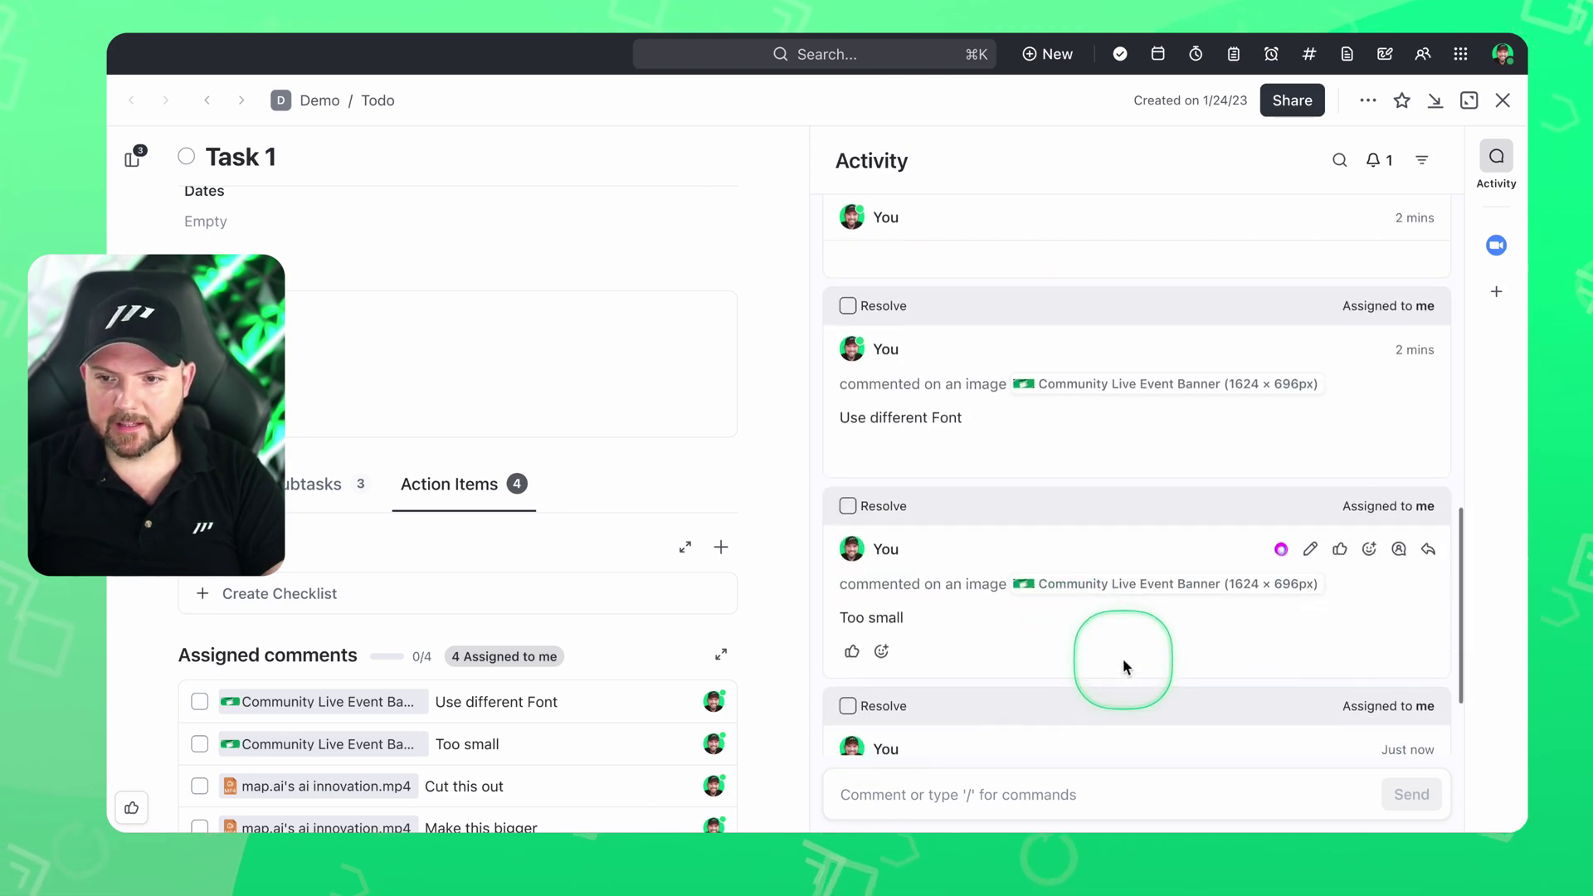
{"action": "scroll", "coordinate": [1103, 630], "scroll_direction": "down", "scroll_amount": 3}
{"action": "scroll", "coordinate": [1100, 655], "scroll_direction": "up", "scroll_amount": 2}
{"action": "scroll", "coordinate": [1100, 666], "scroll_direction": "down", "scroll_amount": 2}
{"action": "left_click", "coordinate": [1114, 644]}
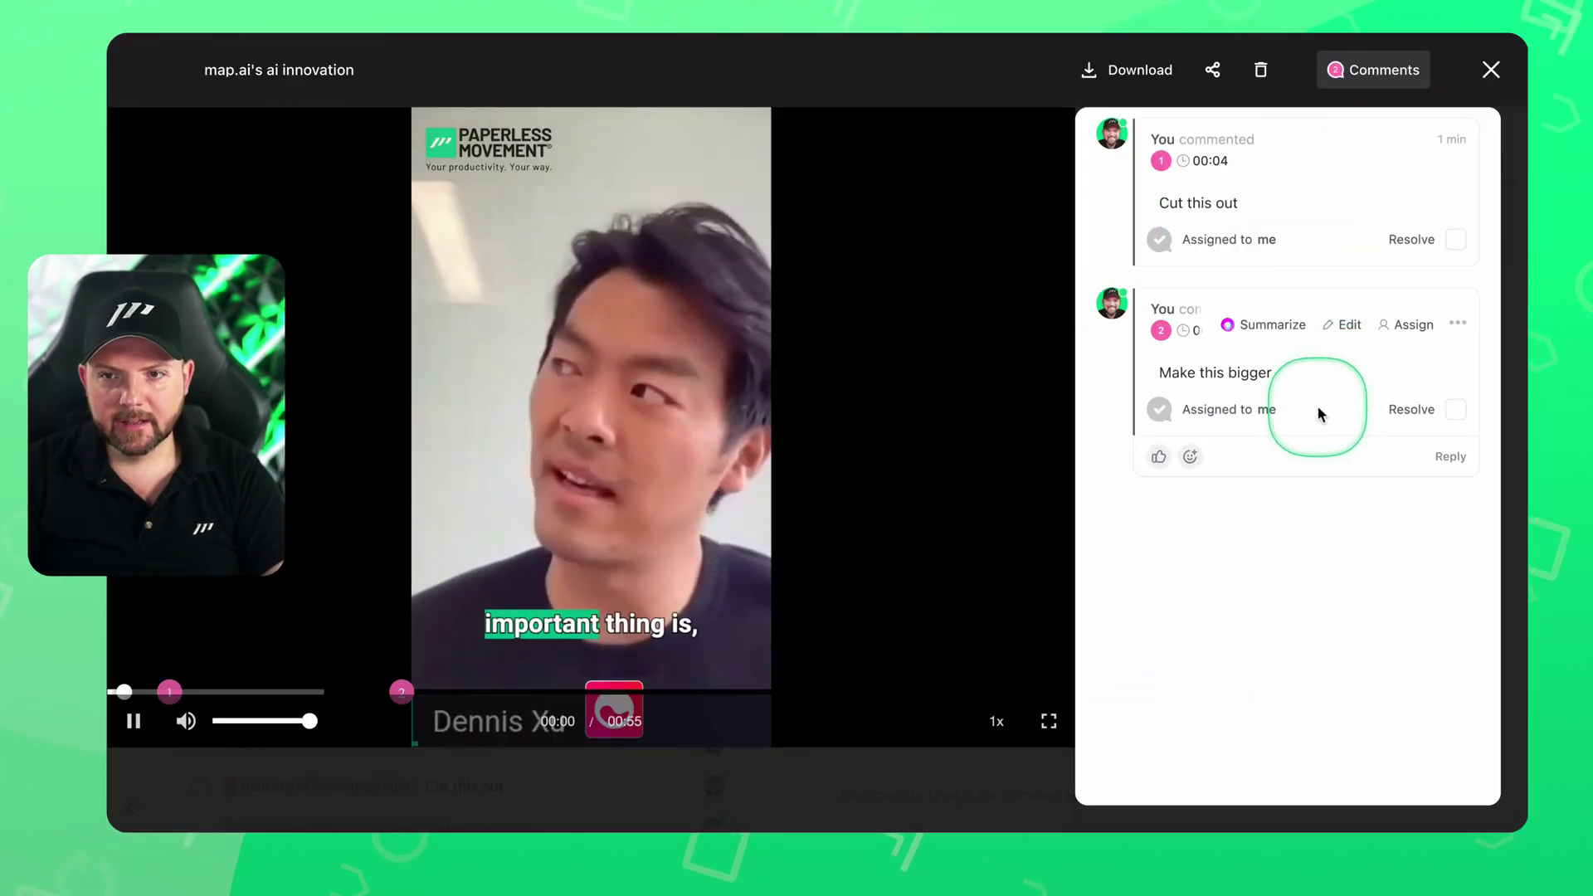
{"action": "left_click", "coordinate": [1491, 70]}
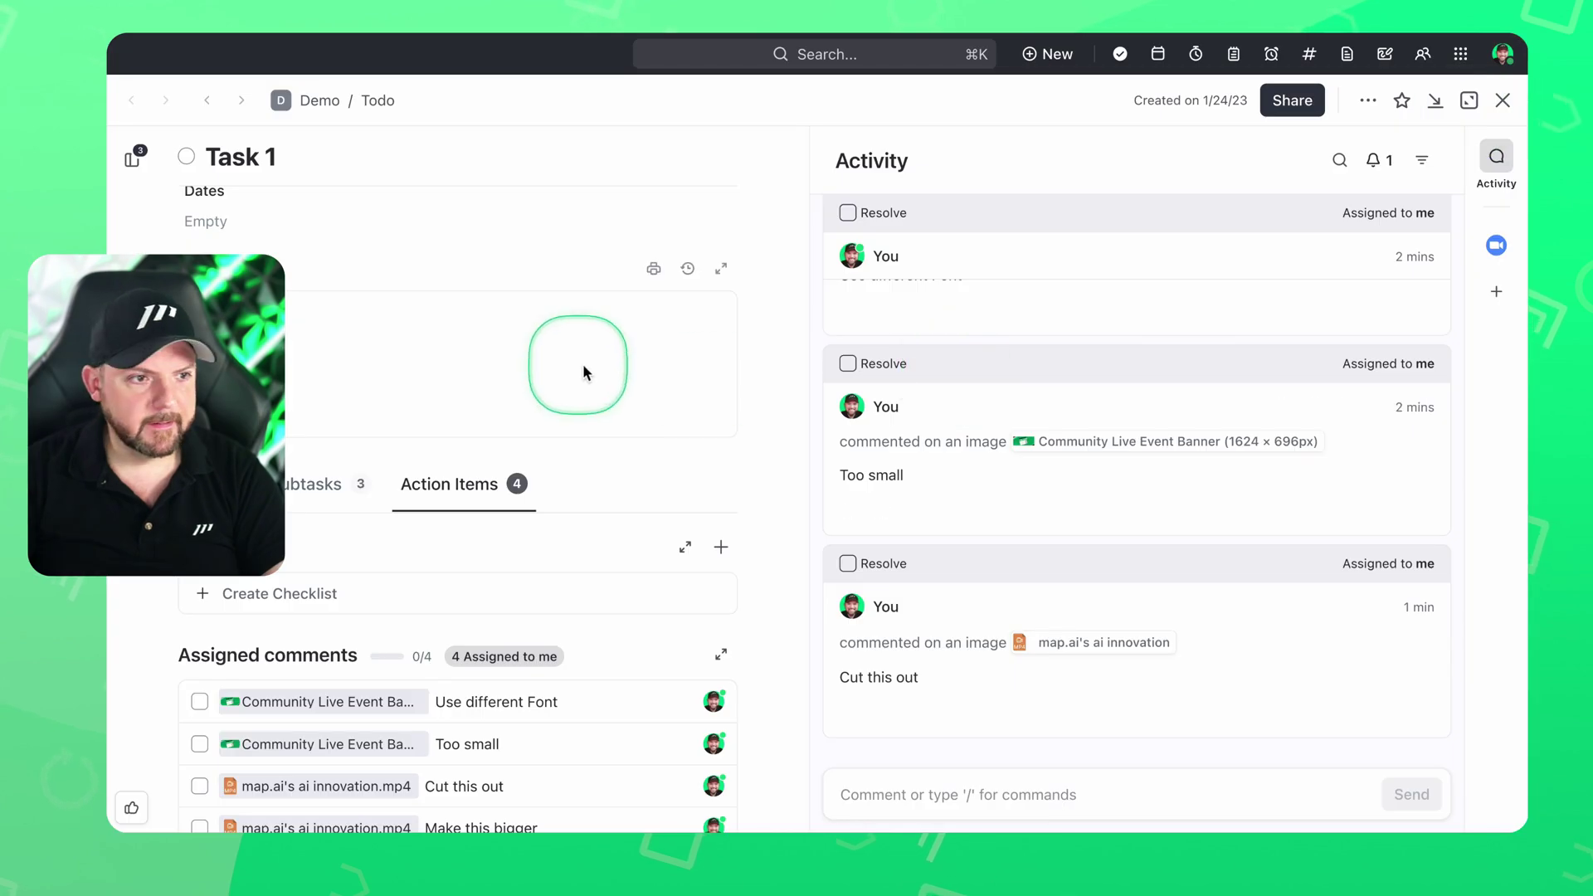